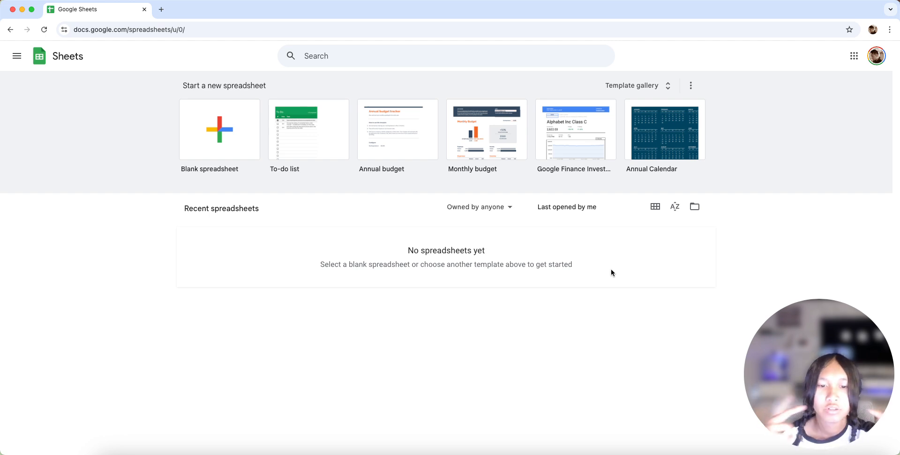
- Browse the template gallery's personal, work, project management and education templates, and return to the spreadsheet home page
{"action": "left_click", "coordinate": [653, 86]}
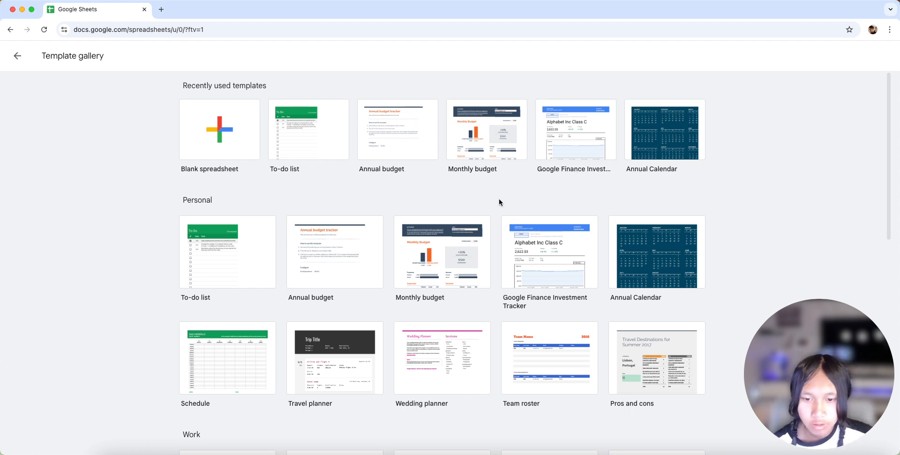
{"action": "scroll", "coordinate": [498, 206], "scroll_direction": "down", "scroll_amount": 5}
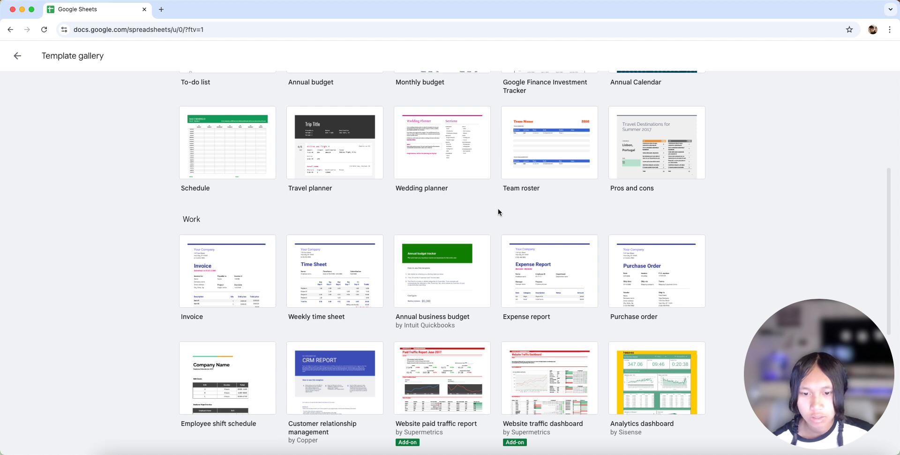
{"action": "scroll", "coordinate": [497, 209], "scroll_direction": "down", "scroll_amount": 2}
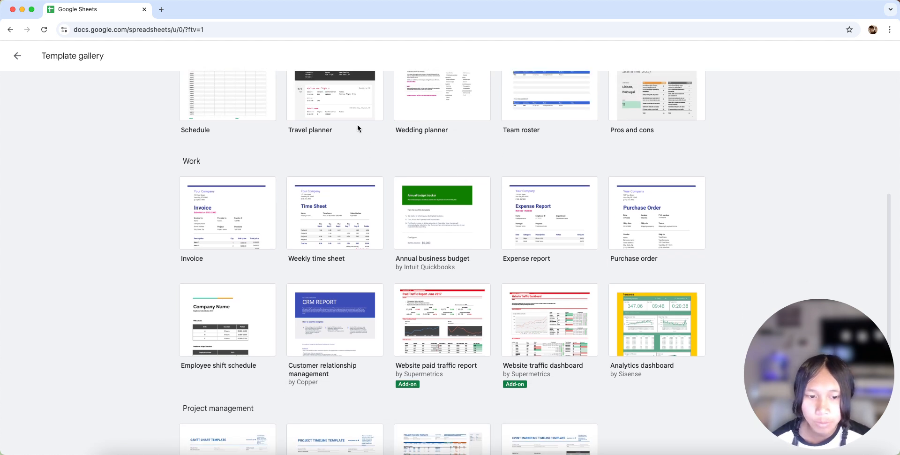
{"action": "scroll", "coordinate": [254, 250], "scroll_direction": "down", "scroll_amount": 2}
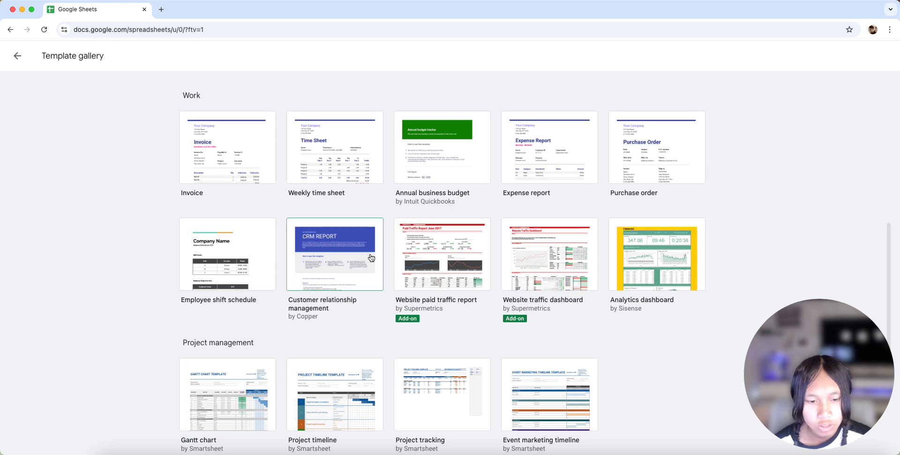
{"action": "scroll", "coordinate": [428, 284], "scroll_direction": "down", "scroll_amount": 4}
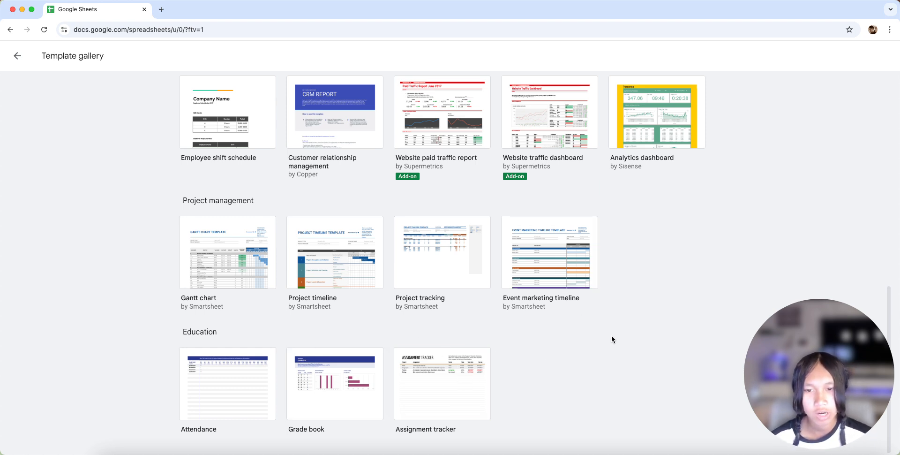
{"action": "scroll", "coordinate": [612, 331], "scroll_direction": "up", "scroll_amount": 15}
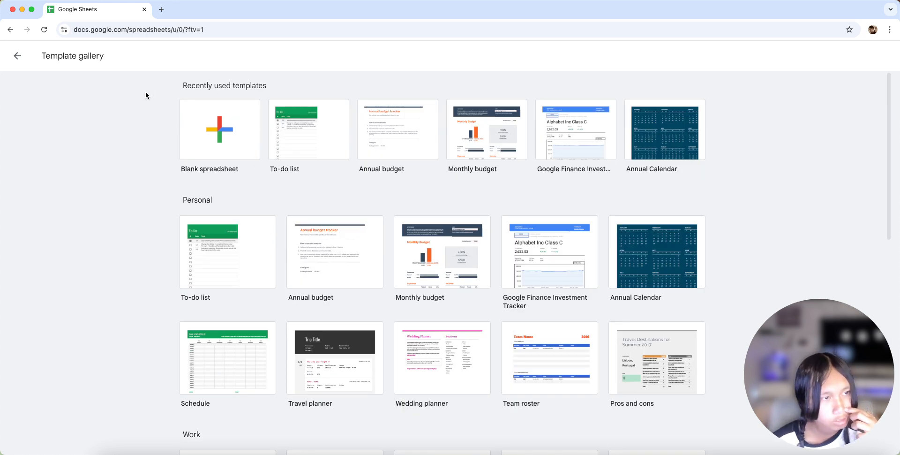
{"action": "left_click", "coordinate": [23, 57]}
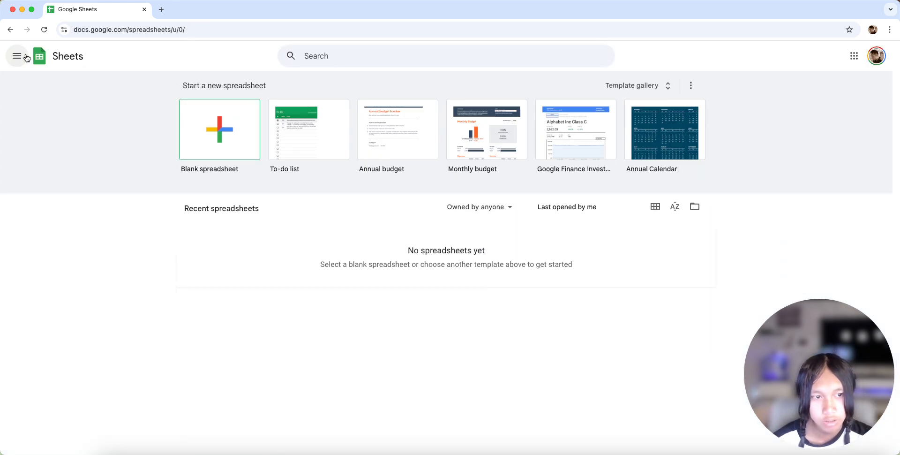
- Create a blank spreadsheet and dismiss the storage notice and the pre-built tables suggestions
{"action": "left_click", "coordinate": [232, 135]}
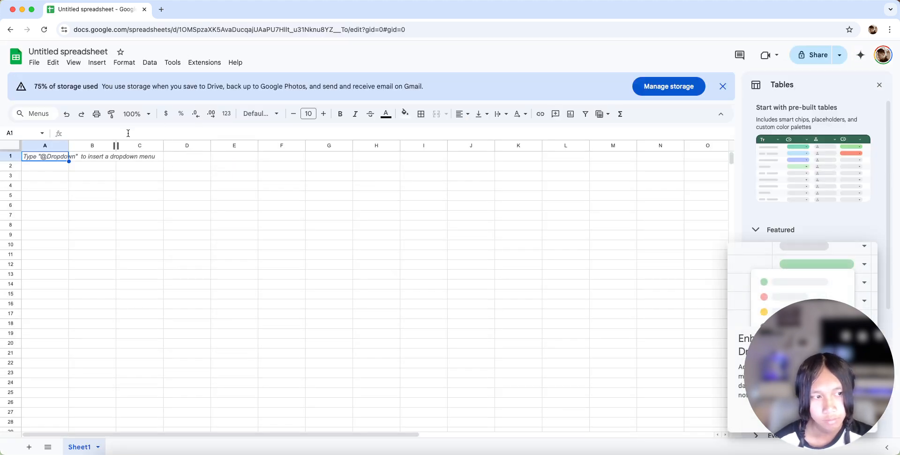
{"action": "left_click", "coordinate": [723, 86]}
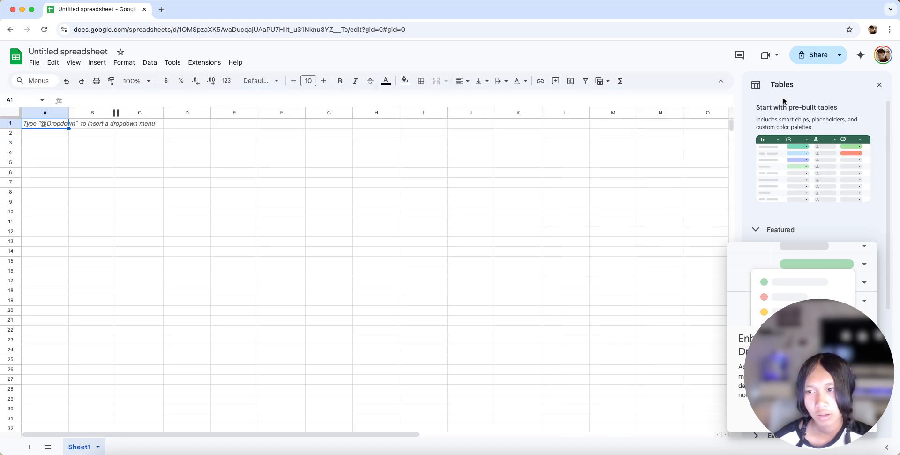
{"action": "left_click", "coordinate": [879, 85]}
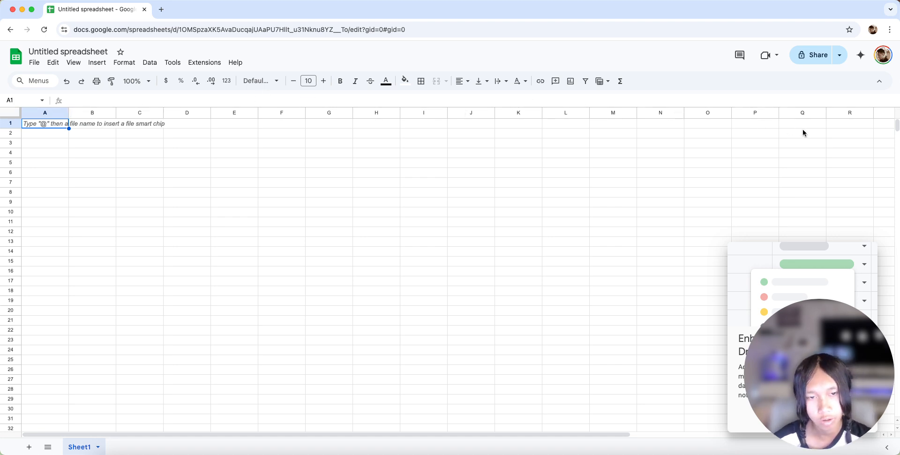
- Examine how far the rows of the empty sheet extend and the option for adding more rows after the last one
{"action": "scroll", "coordinate": [479, 157], "scroll_direction": "down", "scroll_amount": 20}
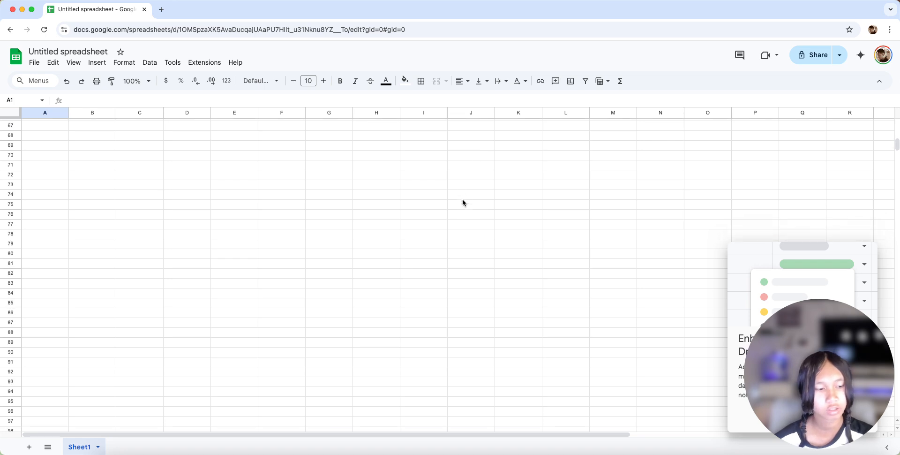
{"action": "scroll", "coordinate": [472, 218], "scroll_direction": "down", "scroll_amount": 20}
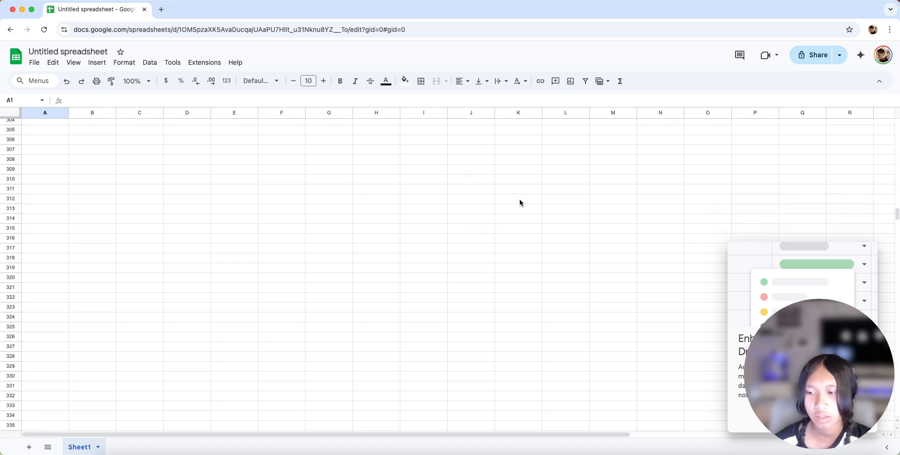
{"action": "left_click_drag", "start_coordinate": [897, 235], "coordinate": [897, 409]}
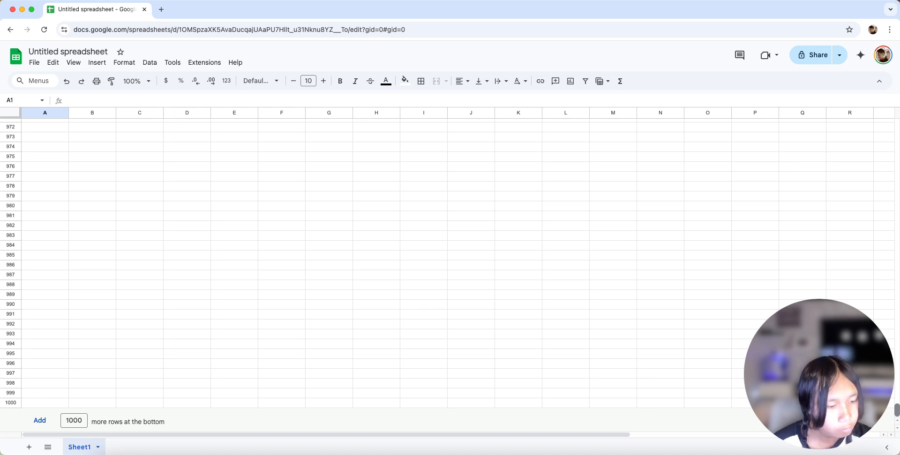
{"action": "left_click_drag", "start_coordinate": [897, 409], "coordinate": [896, 123]}
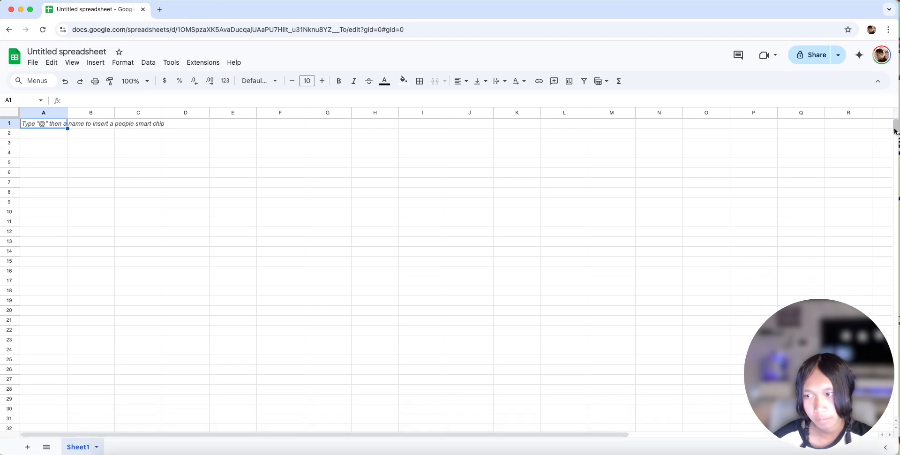
{"action": "left_click_drag", "start_coordinate": [895, 131], "coordinate": [863, 446]}
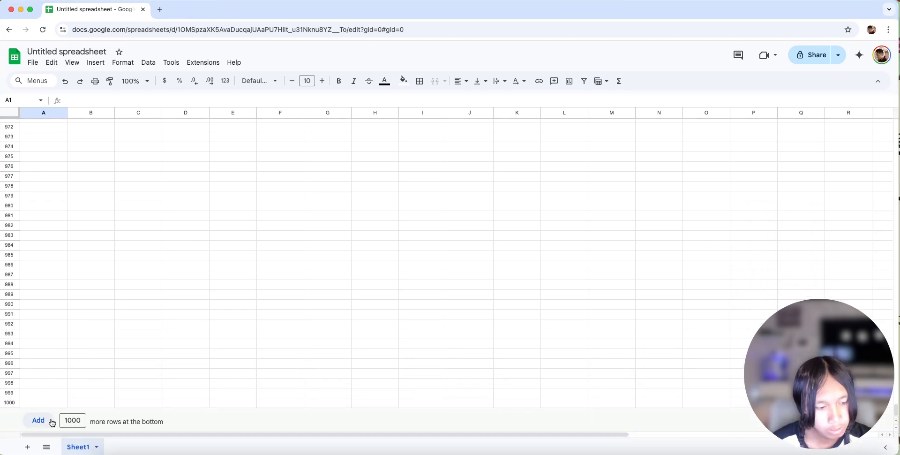
{"action": "left_click", "coordinate": [82, 421]}
{"action": "scroll", "coordinate": [151, 368], "scroll_direction": "up", "scroll_amount": 10}
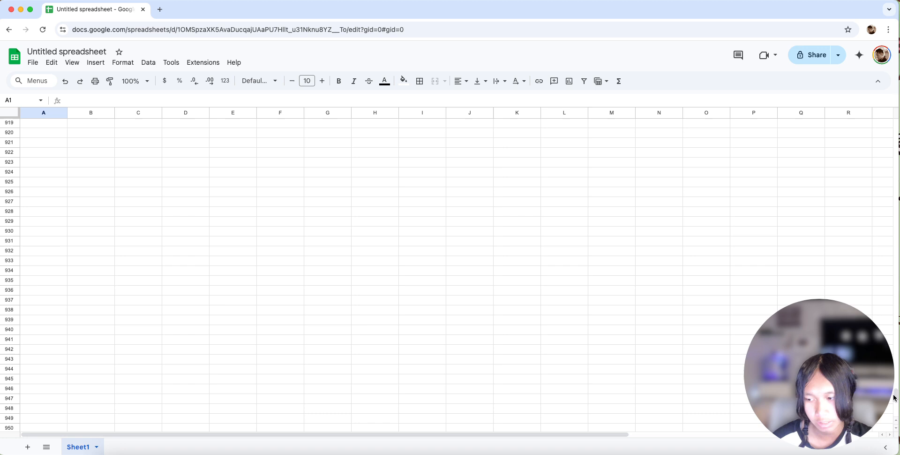
{"action": "left_click", "coordinate": [894, 391]}
{"action": "left_click_drag", "start_coordinate": [897, 398], "coordinate": [840, 136]}
{"action": "scroll", "coordinate": [897, 397], "scroll_direction": "down", "scroll_amount": 1}
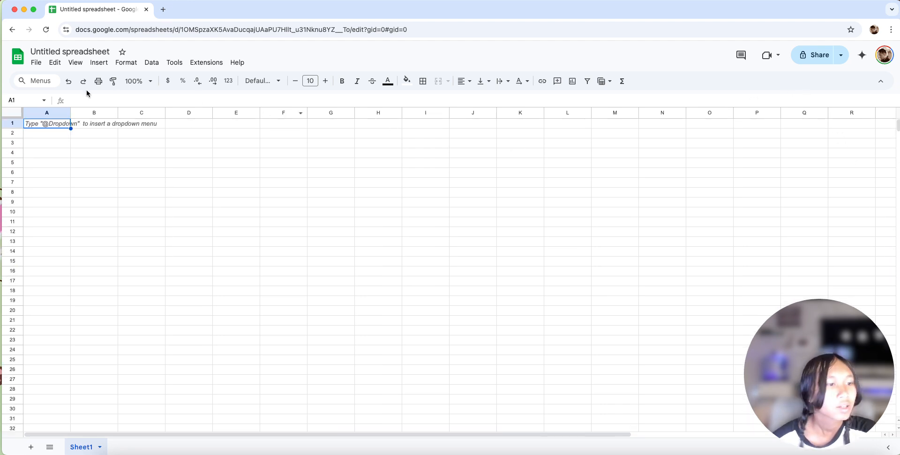
- Rename the untitled spreadsheet as "sheets 1"
{"action": "left_click", "coordinate": [64, 51]}
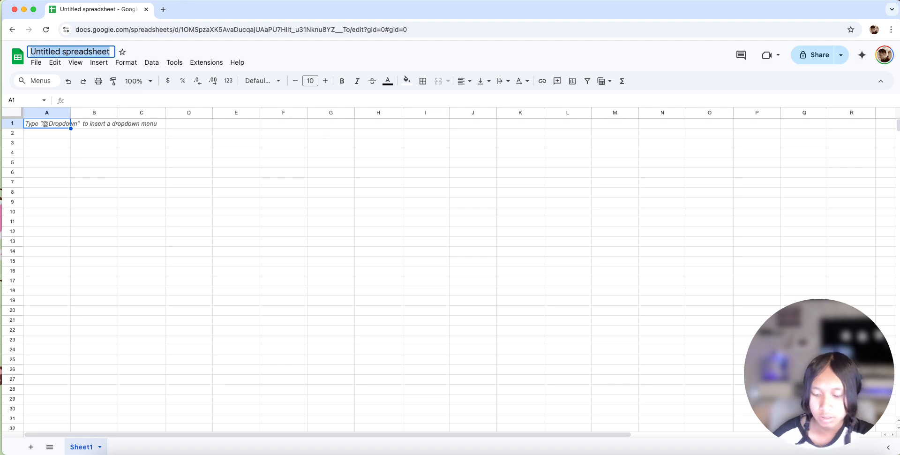
{"action": "type", "text": "she"}
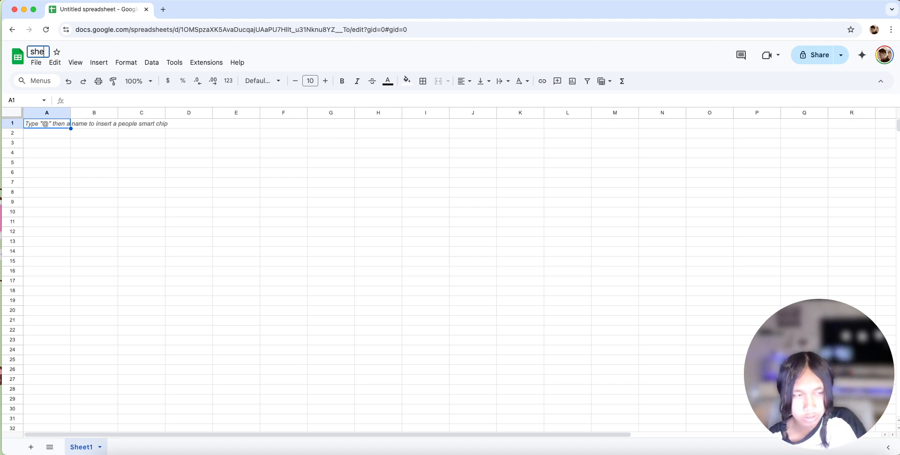
{"action": "type", "text": "ets 1"}
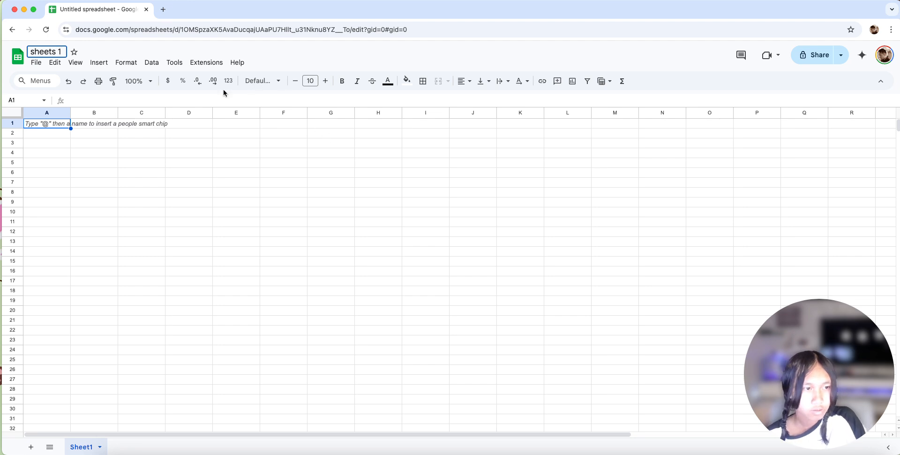
{"action": "key", "text": "Return"}
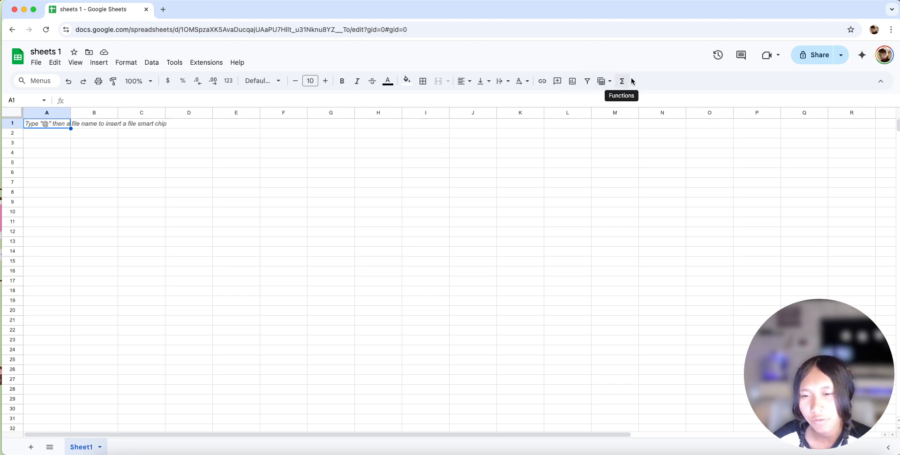
- Enter "cat" in cell A1
{"action": "left_click_drag", "start_coordinate": [196, 125], "coordinate": [187, 133]}
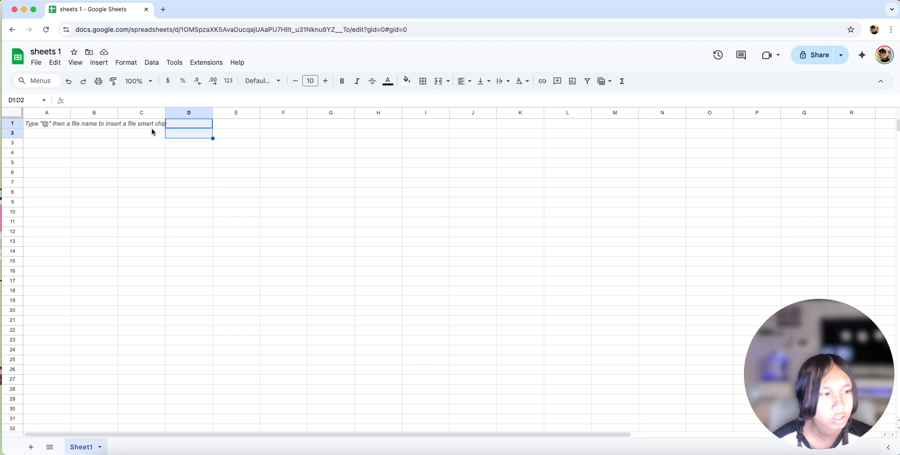
{"action": "left_click", "coordinate": [36, 126]}
{"action": "double_click", "coordinate": [36, 124]}
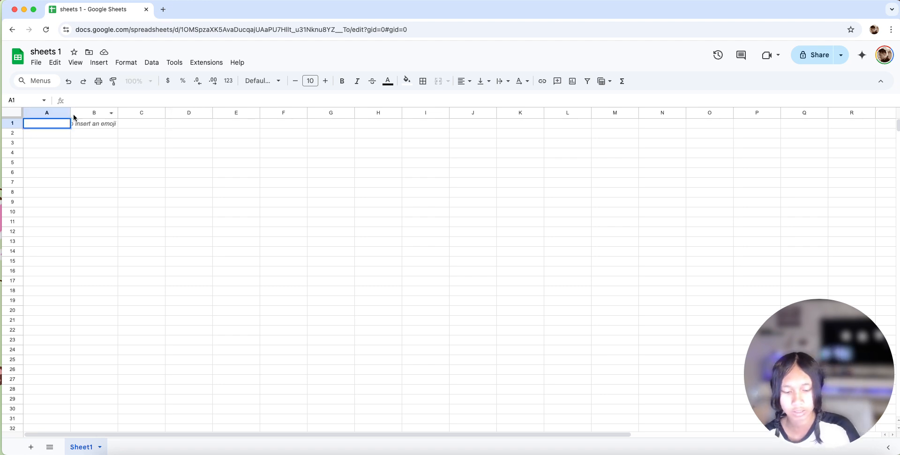
{"action": "type", "text": "vay"}
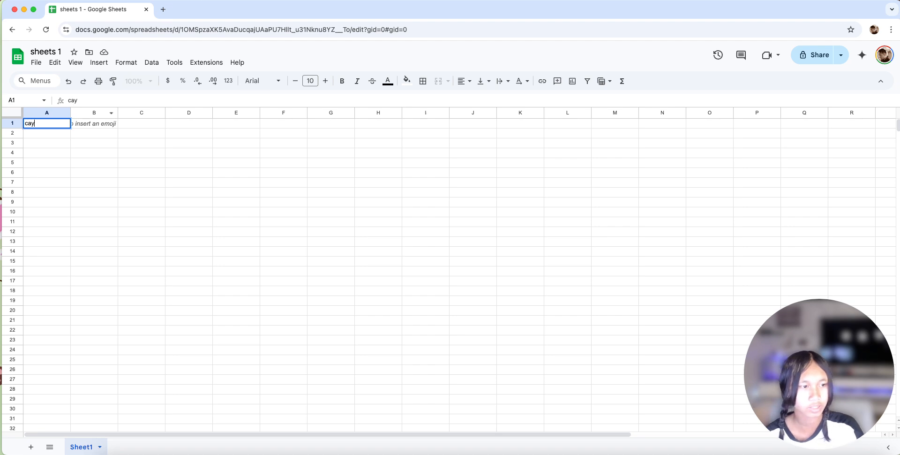
{"action": "key", "text": "BackSpace"}
{"action": "type", "text": "t"}
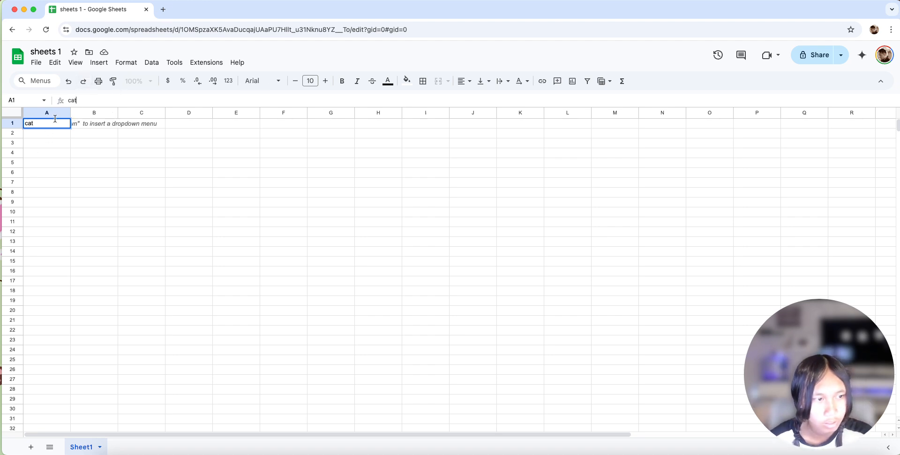
- Try extending the text of cell A1 to "cat hhh" and restore it to "cat"
{"action": "left_click_drag", "start_coordinate": [78, 100], "coordinate": [68, 102]}
{"action": "left_click", "coordinate": [74, 100]}
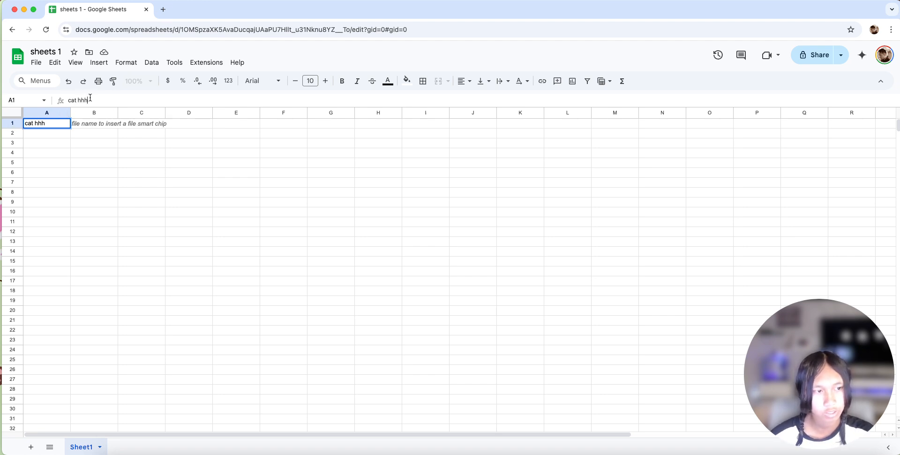
{"action": "type", "text": "cat"}
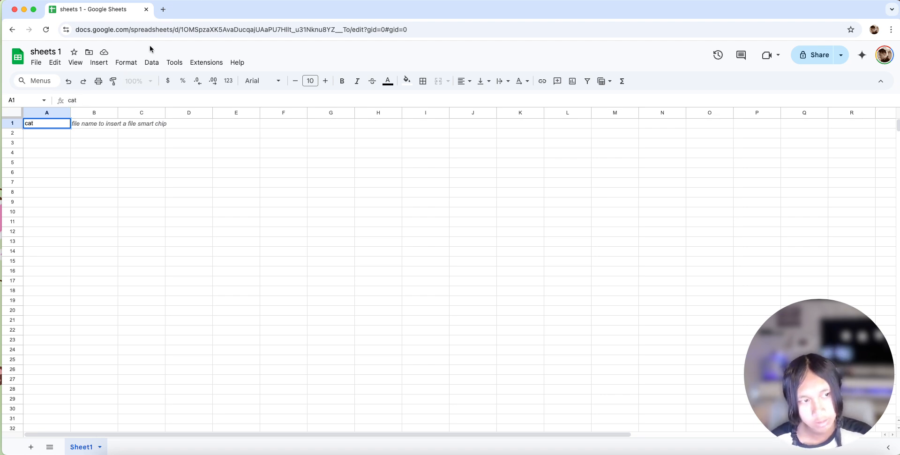
- Enter "dog" in cell A2, directly below "cat"
{"action": "double_click", "coordinate": [33, 133]}
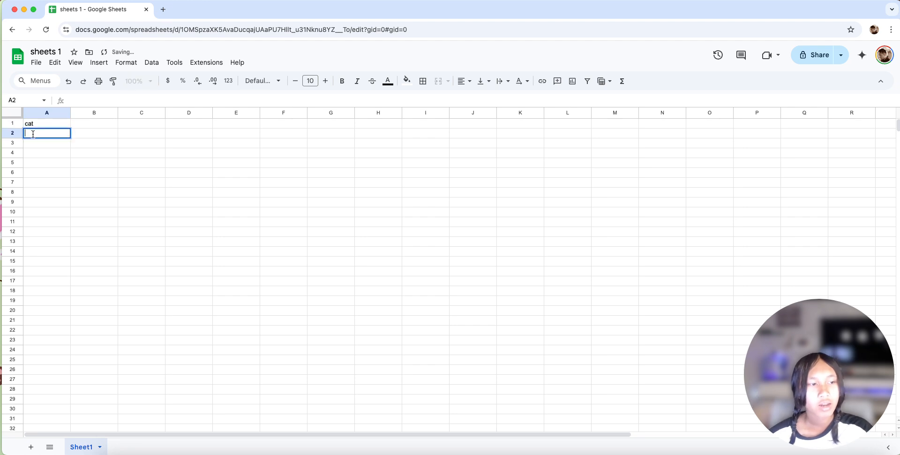
{"action": "type", "text": "dog"}
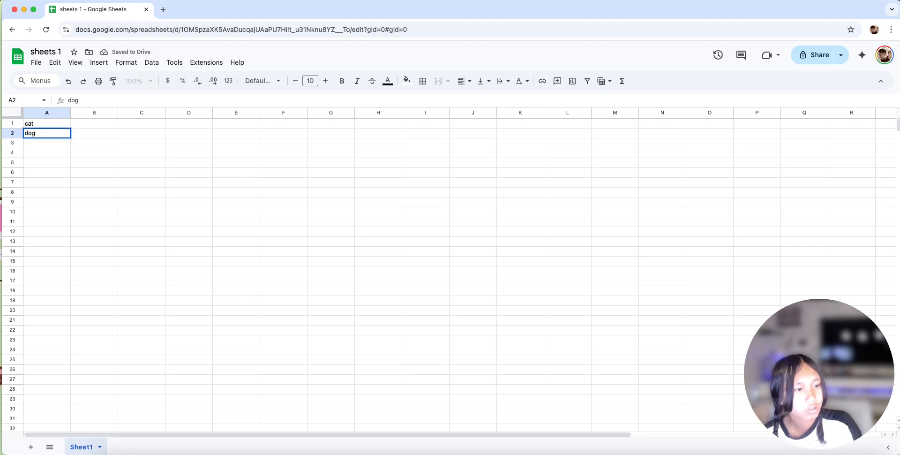
{"action": "key", "text": "Return"}
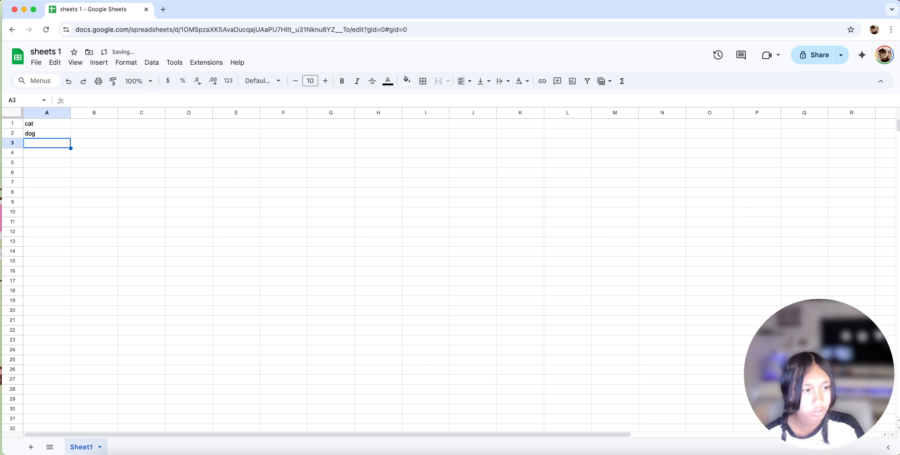
- Enter "snakes" in cell A3, directly below "dog"
{"action": "key", "text": "Return"}
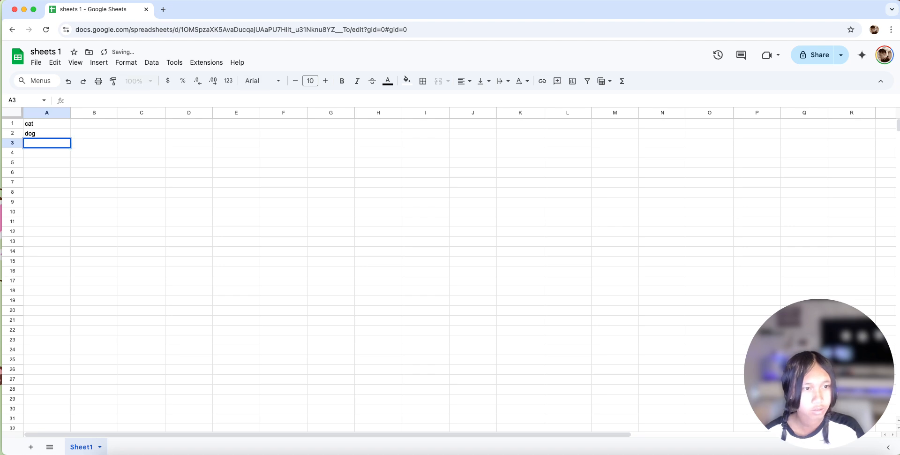
{"action": "left_click", "coordinate": [45, 133]}
{"action": "double_click", "coordinate": [36, 141]}
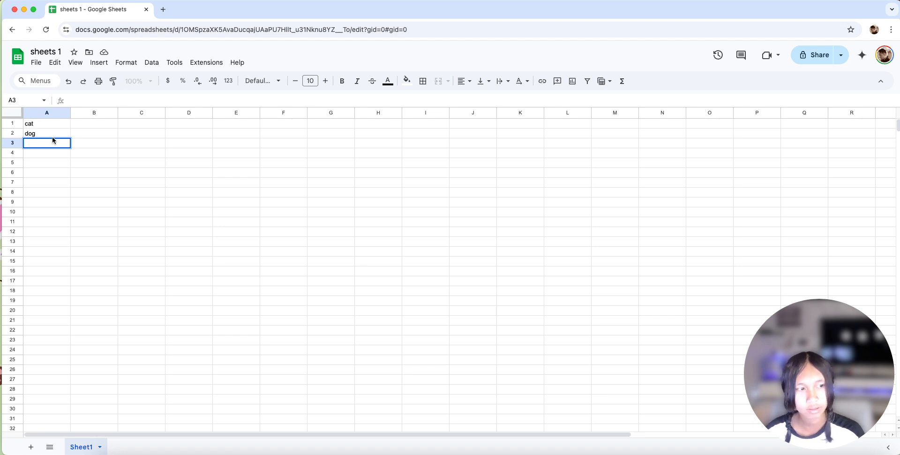
{"action": "type", "text": "snakes"}
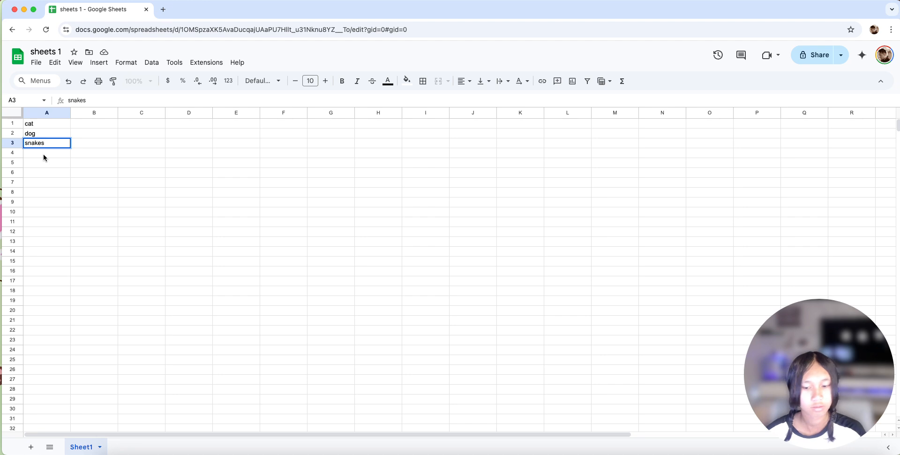
{"action": "key", "text": "Return"}
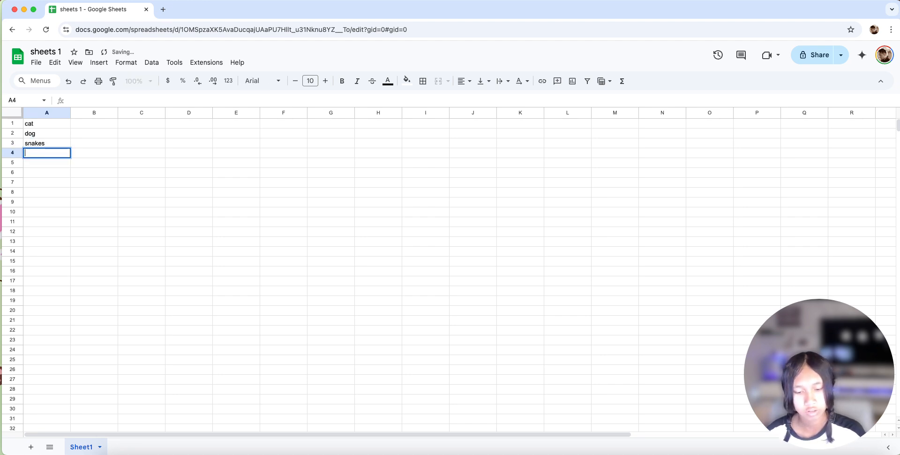
- Continue the animal list with "fishes" in A4, "sharks" in A5 and "turtles" in A6
{"action": "type", "text": "fishes"}
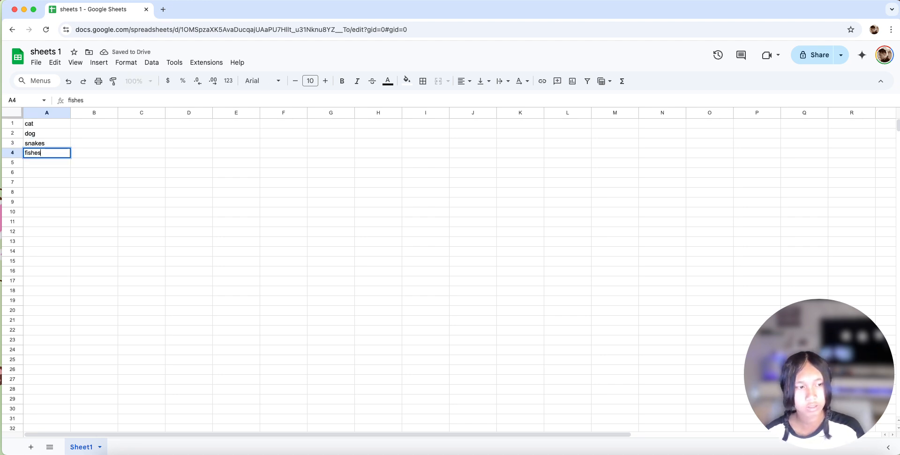
{"action": "key", "text": "Return"}
{"action": "type", "text": "sharks"}
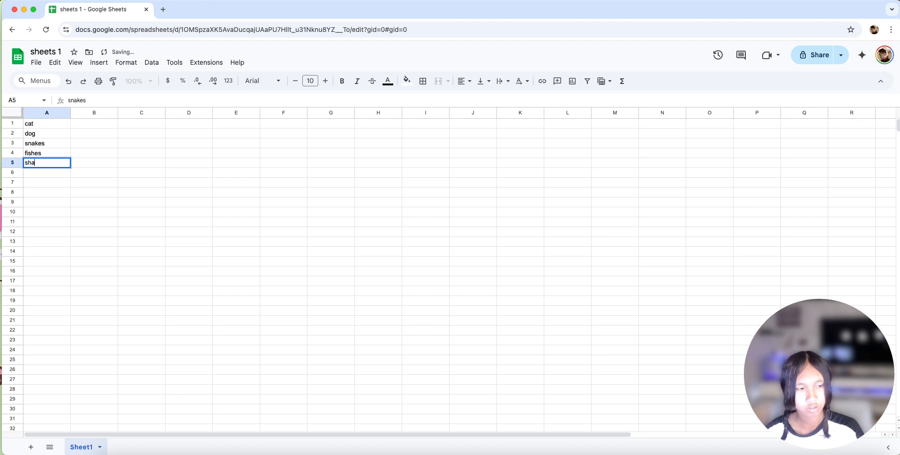
{"action": "key", "text": "Return"}
{"action": "type", "text": "tu"}
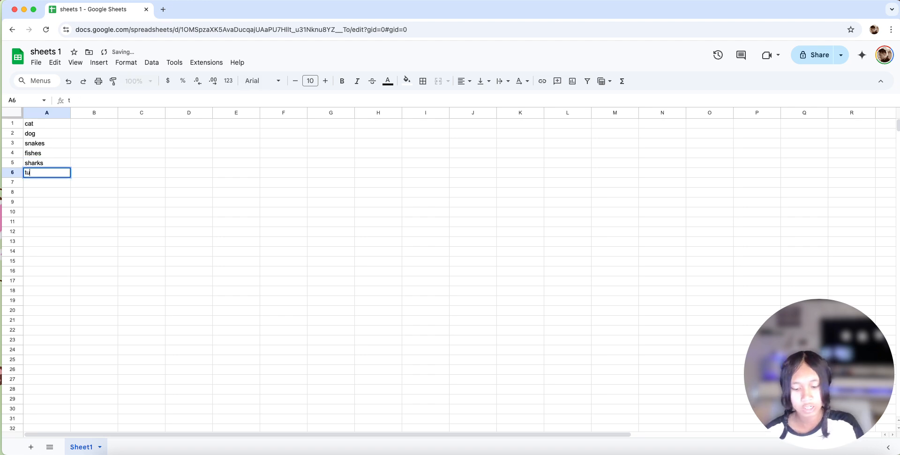
{"action": "type", "text": "rtles"}
{"action": "key", "text": "Return"}
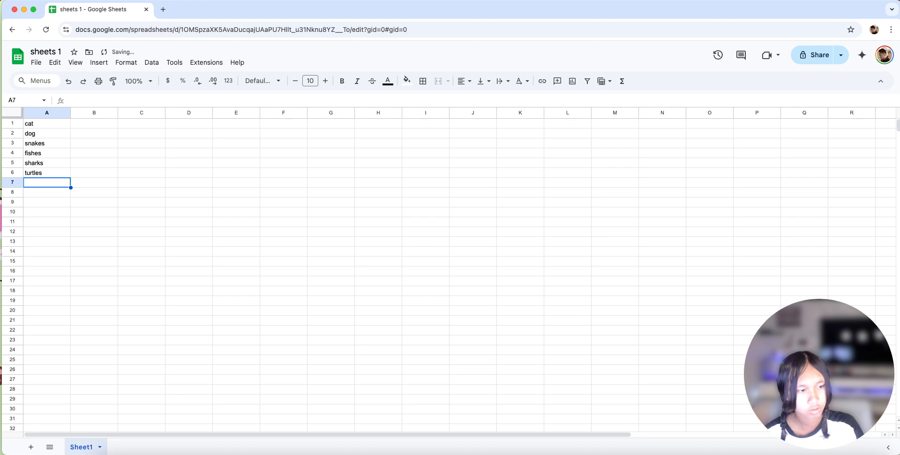
- Enter "hippos" in cell A7, correcting the spelling before confirming the entry
{"action": "type", "text": "hippoesd"}
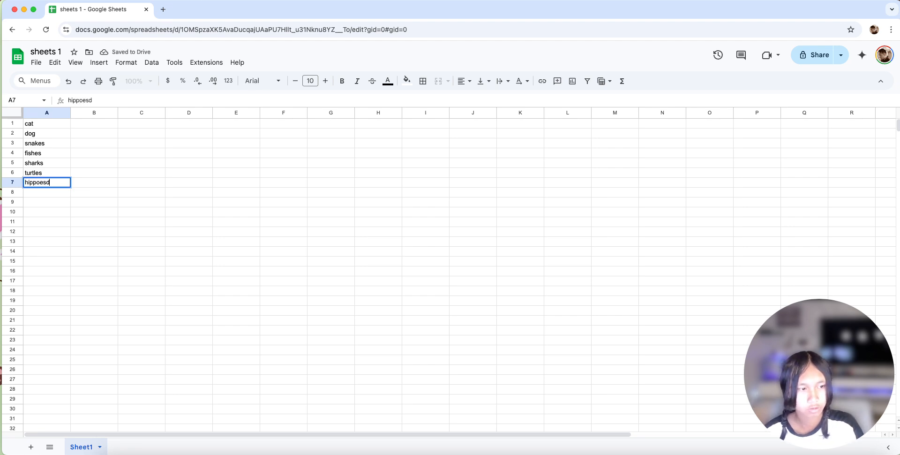
{"action": "key", "text": "BackSpace"}
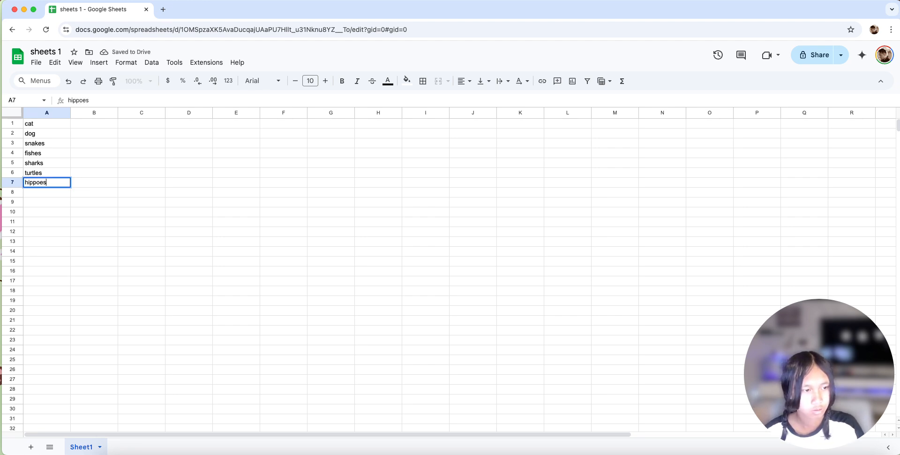
{"action": "key", "text": "BackSpace"}
{"action": "type", "text": "s"}
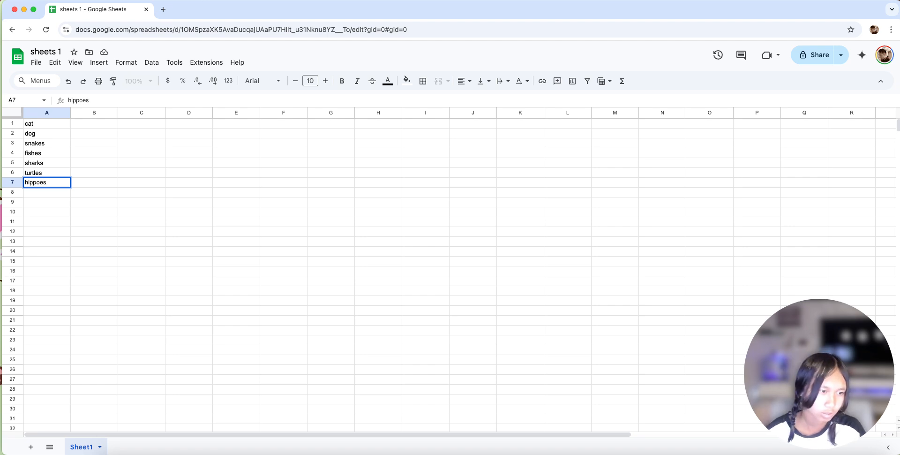
{"action": "key", "text": "Return"}
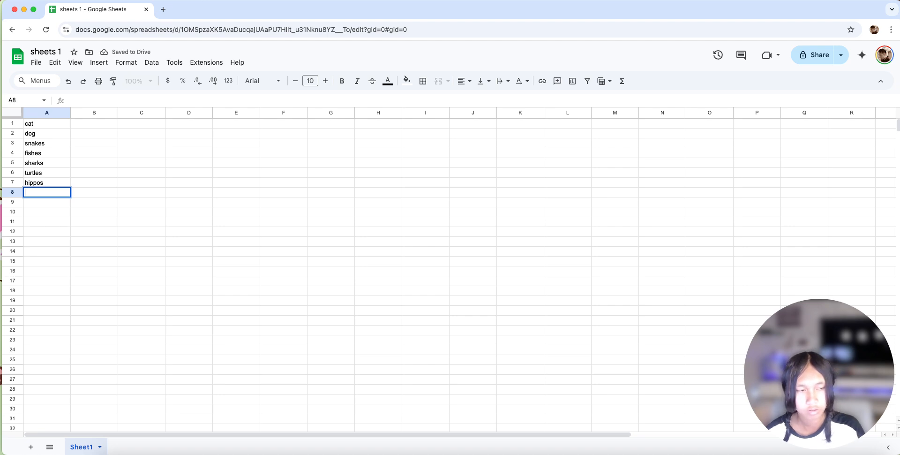
- Complete the animal list with "unicorns" in A8, "dinosaurs" in A9 and "rat" in A10
{"action": "type", "text": "unic"}
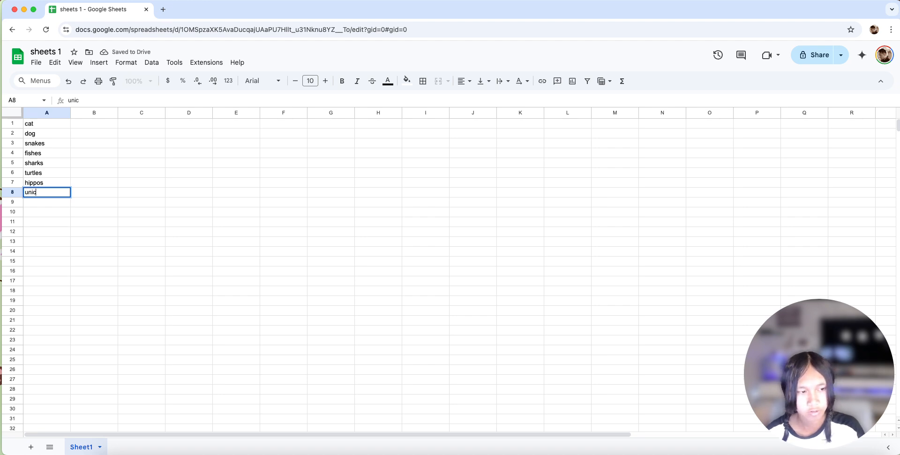
{"action": "type", "text": "orns"}
{"action": "key", "text": "Return"}
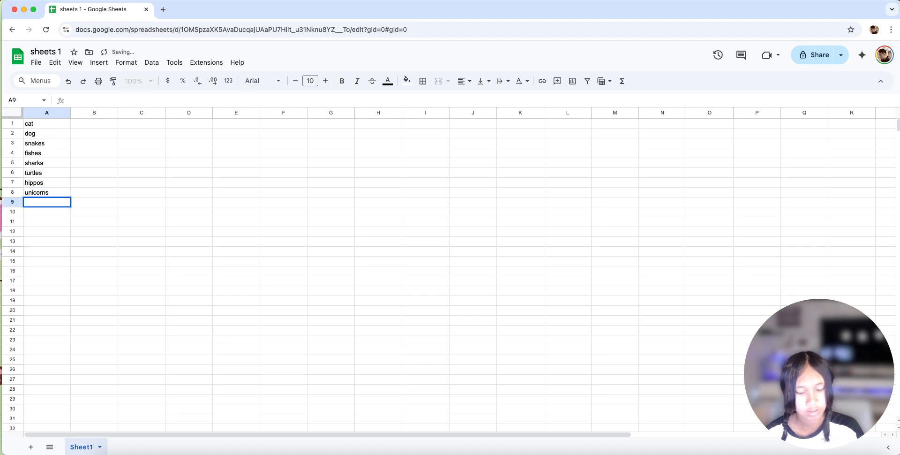
{"action": "type", "text": "dinosaurs"}
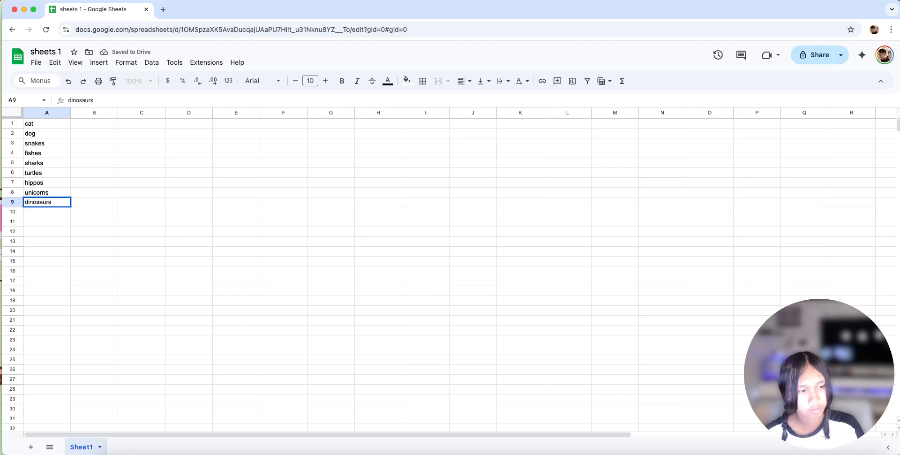
{"action": "key", "text": "Return"}
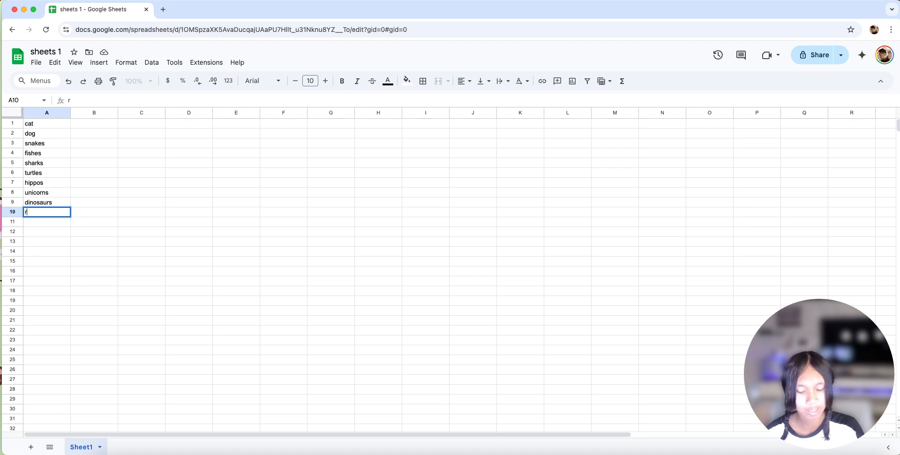
{"action": "left_click", "coordinate": [115, 100]}
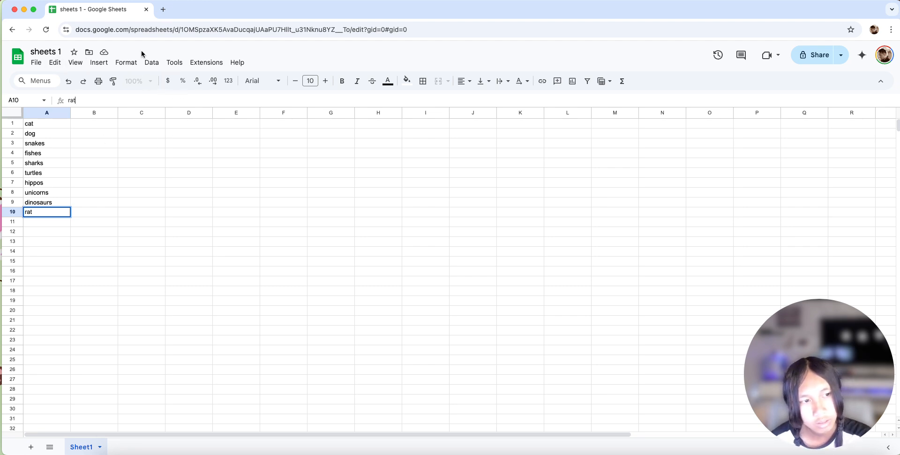
{"action": "left_click", "coordinate": [127, 62]}
{"action": "mouse_move", "coordinate": [38, 64]}
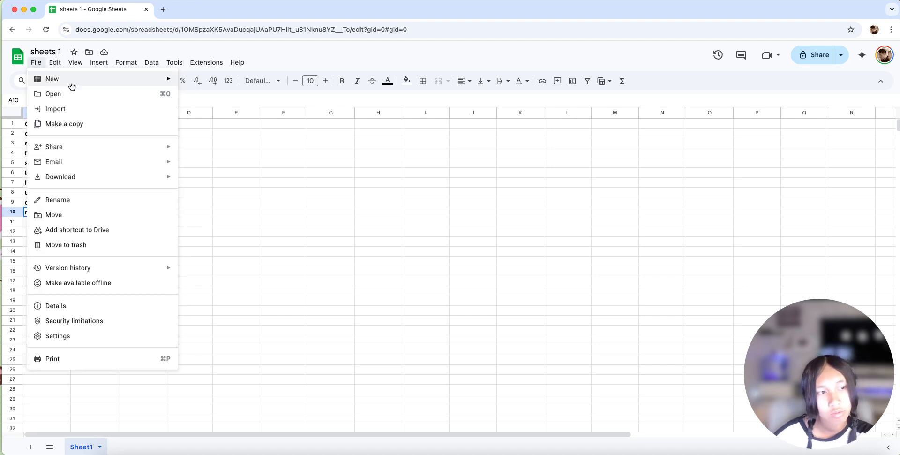
{"action": "mouse_move", "coordinate": [171, 83]}
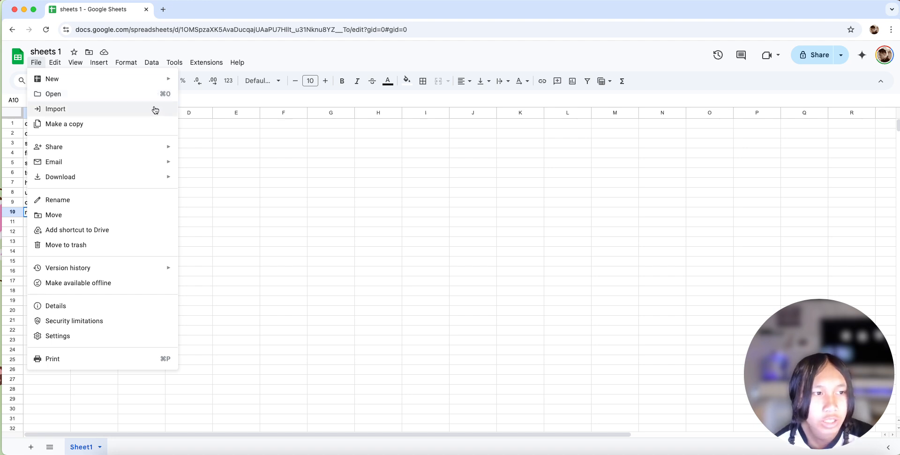
{"action": "mouse_move", "coordinate": [122, 158]}
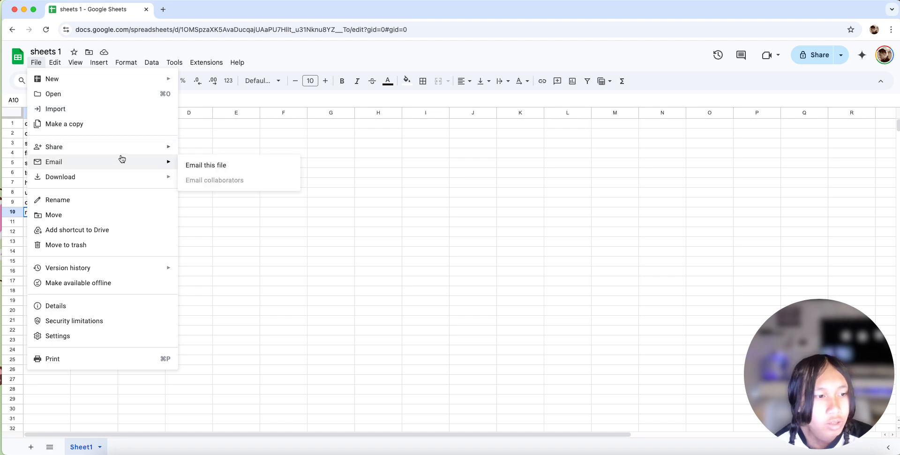
{"action": "mouse_move", "coordinate": [113, 179]}
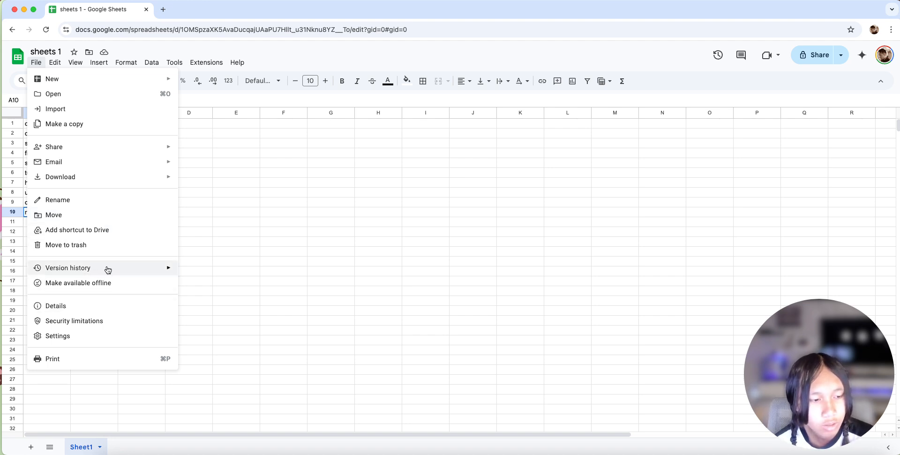
{"action": "mouse_move", "coordinate": [108, 270]}
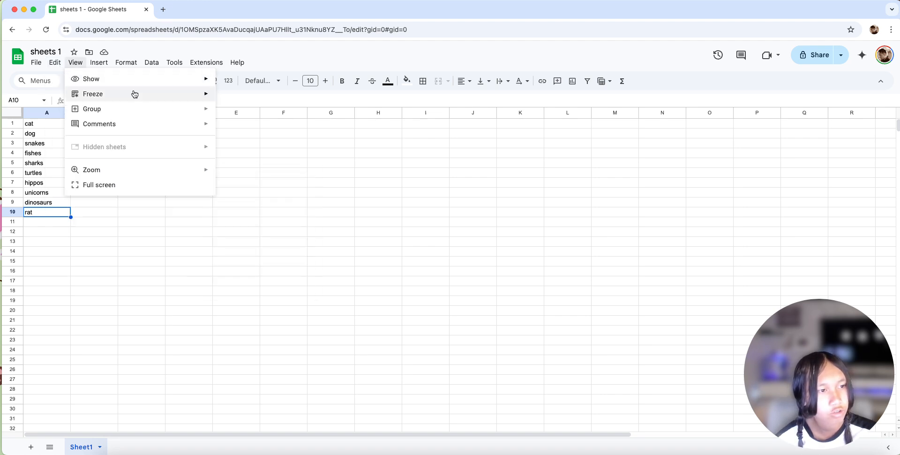
{"action": "left_click", "coordinate": [237, 98]}
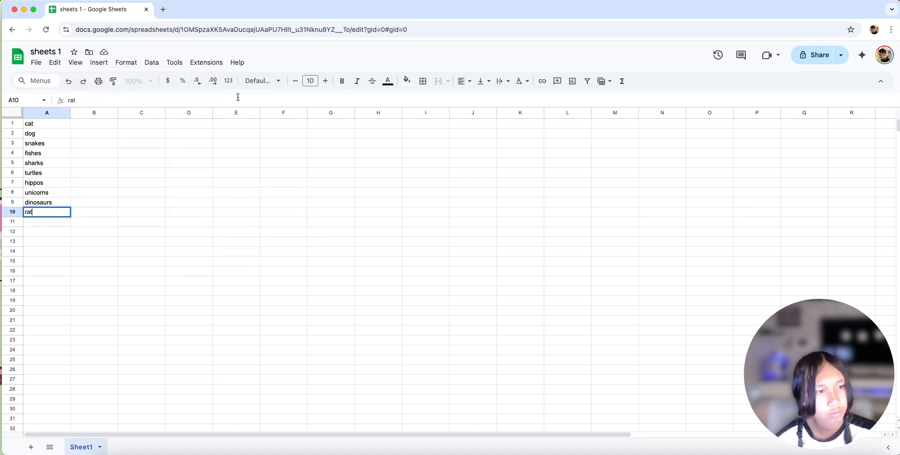
{"action": "left_click", "coordinate": [76, 63]}
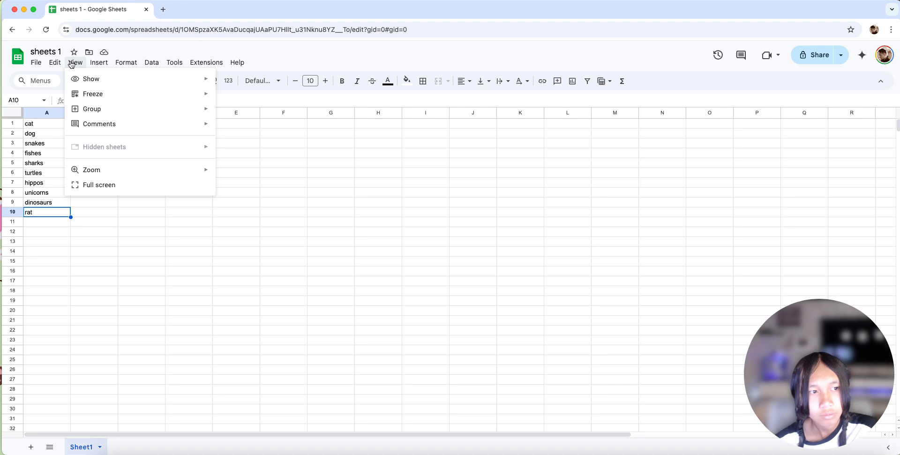
{"action": "mouse_move", "coordinate": [101, 65]}
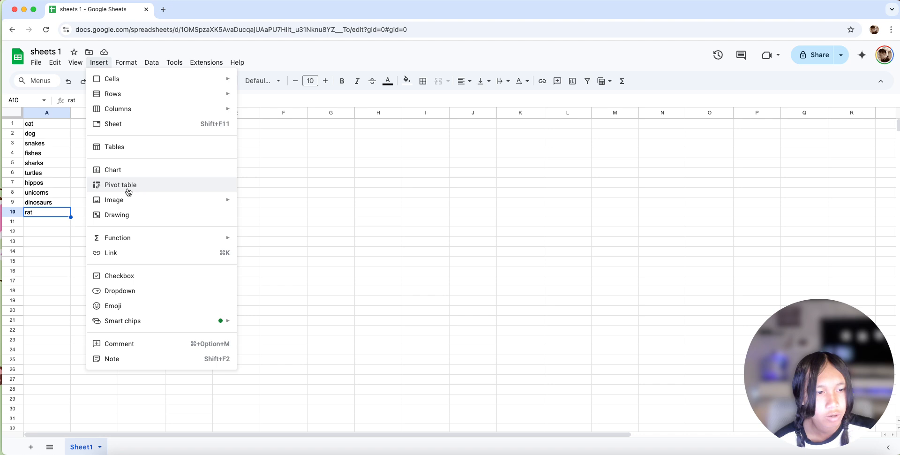
{"action": "mouse_move", "coordinate": [137, 200]}
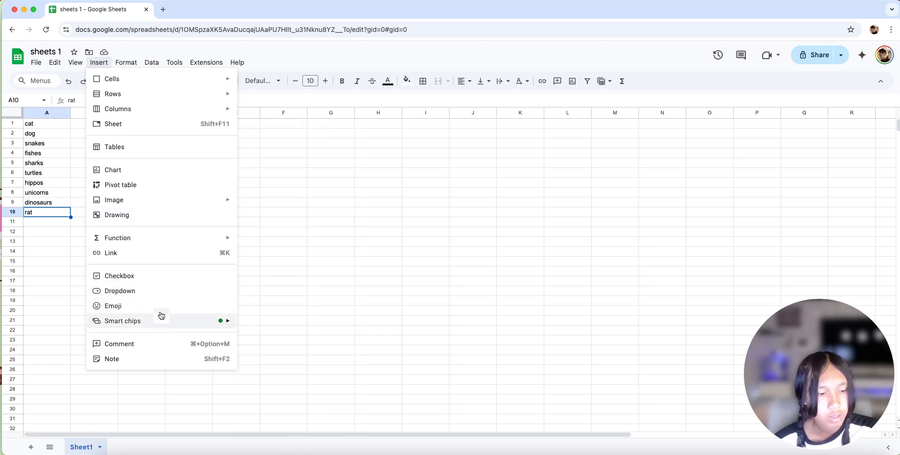
{"action": "mouse_move", "coordinate": [170, 321]}
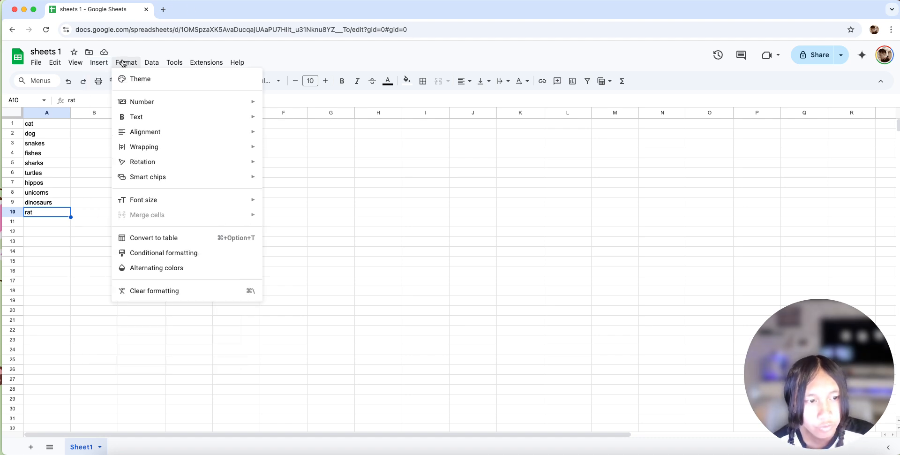
{"action": "mouse_move", "coordinate": [165, 130]}
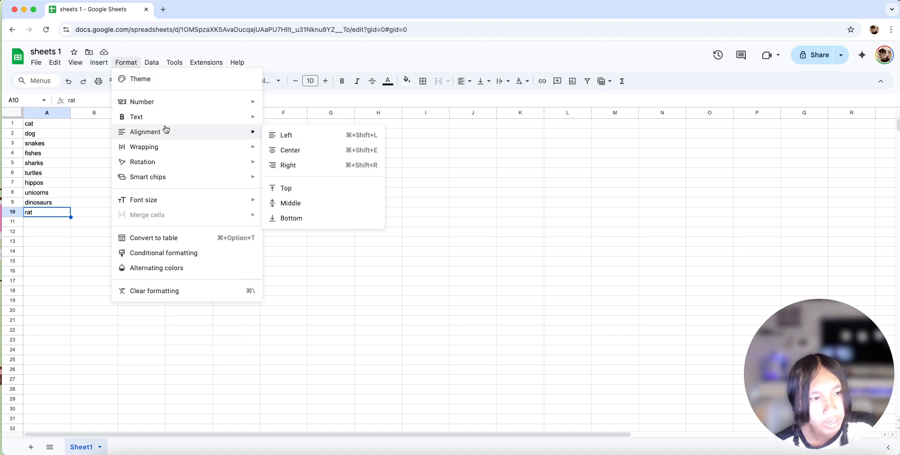
- Add a slicer for the animal list and place it beside the list's first rows, over columns B to D
{"action": "mouse_move", "coordinate": [153, 61]}
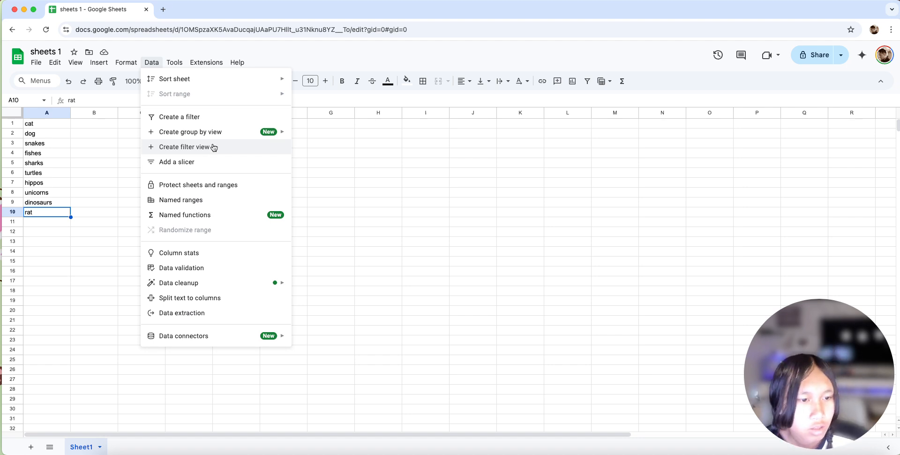
{"action": "mouse_move", "coordinate": [199, 134]}
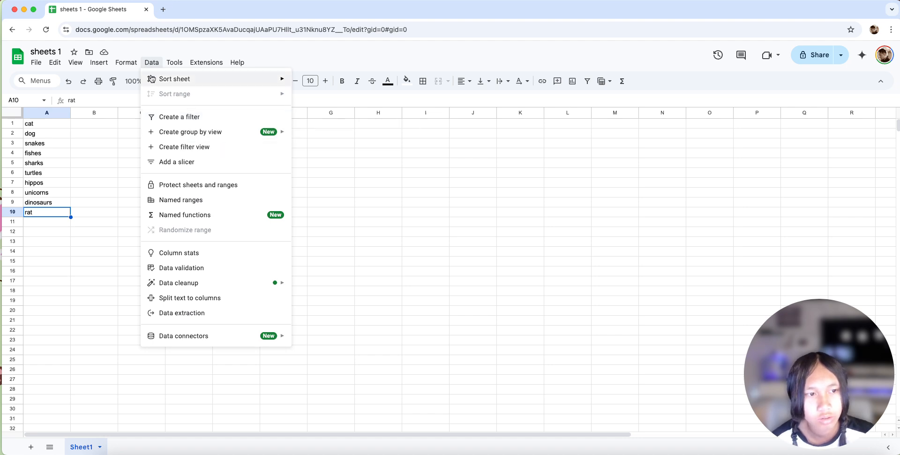
{"action": "left_click", "coordinate": [204, 162]}
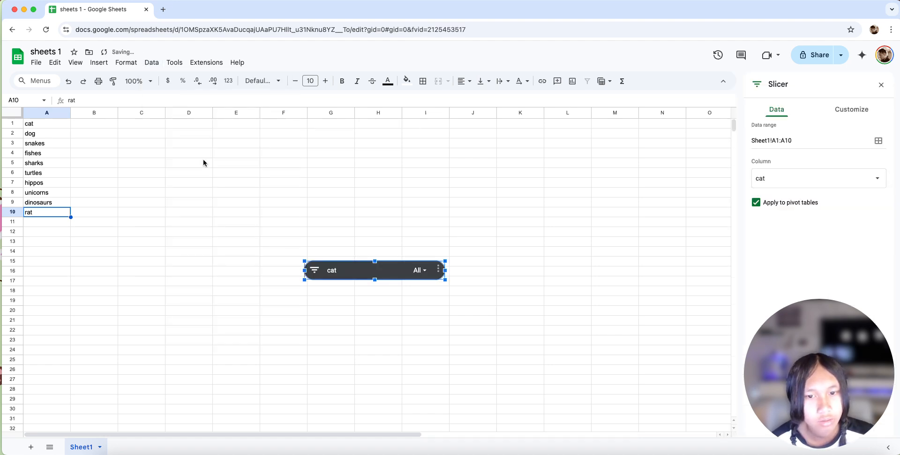
{"action": "left_click_drag", "start_coordinate": [331, 268], "coordinate": [109, 126]}
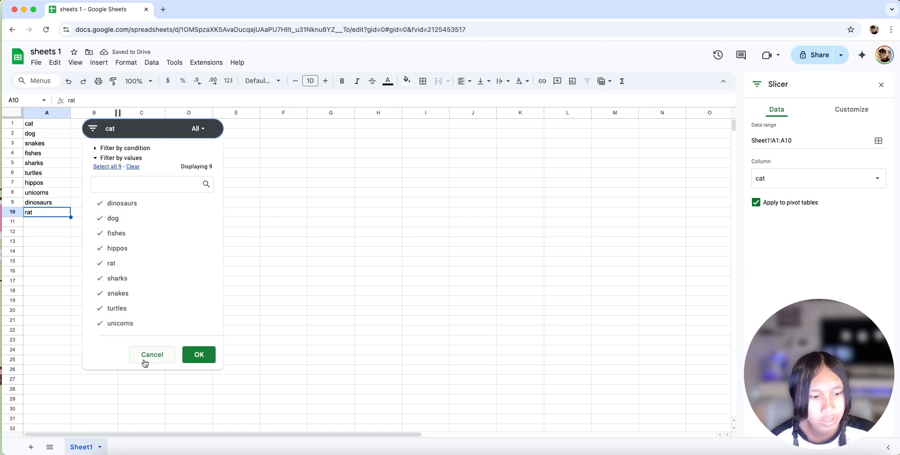
- Search the slicer's filter values for "din", clear the search and close the filter list
{"action": "left_click", "coordinate": [132, 178]}
{"action": "type", "text": "di"}
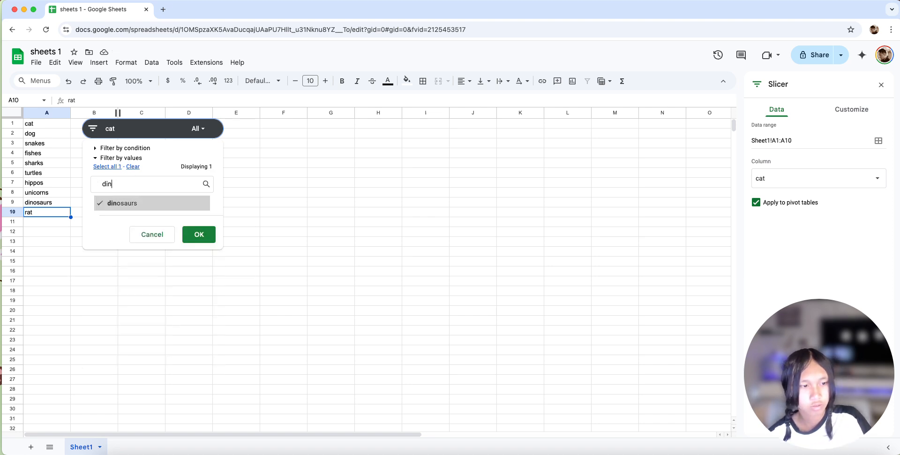
{"action": "type", "text": "n"}
{"action": "key", "text": "BackSpace"}
{"action": "key", "text": "BackSpace"}
{"action": "key", "text": "BackSpace"}
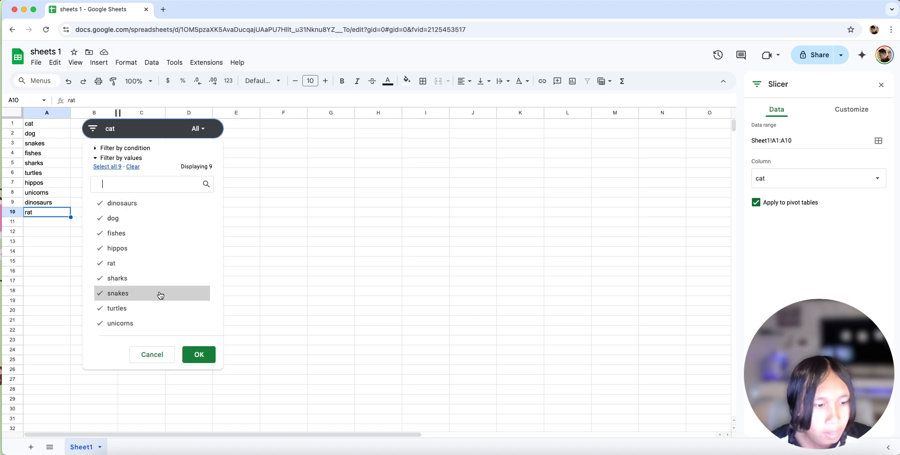
{"action": "left_click", "coordinate": [93, 129]}
{"action": "left_click", "coordinate": [93, 128]}
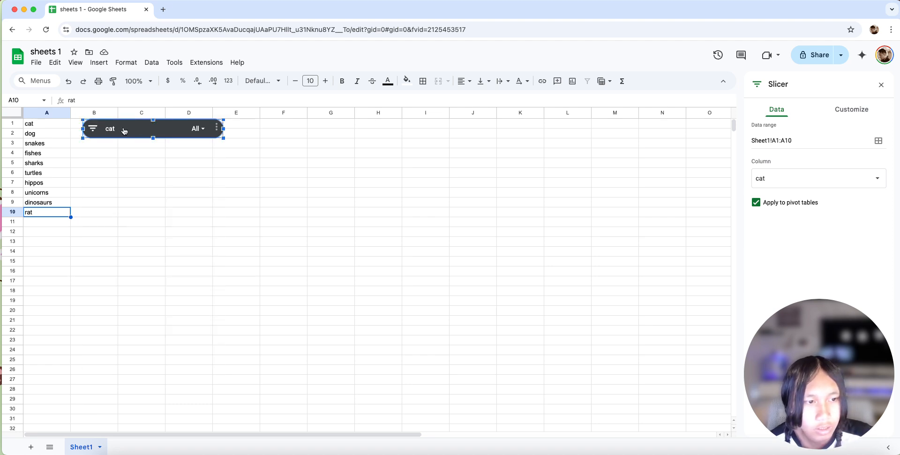
- Delete the slicer from the sheet after moving it over columns E to H and enlarging it
{"action": "left_click_drag", "start_coordinate": [138, 131], "coordinate": [315, 152]}
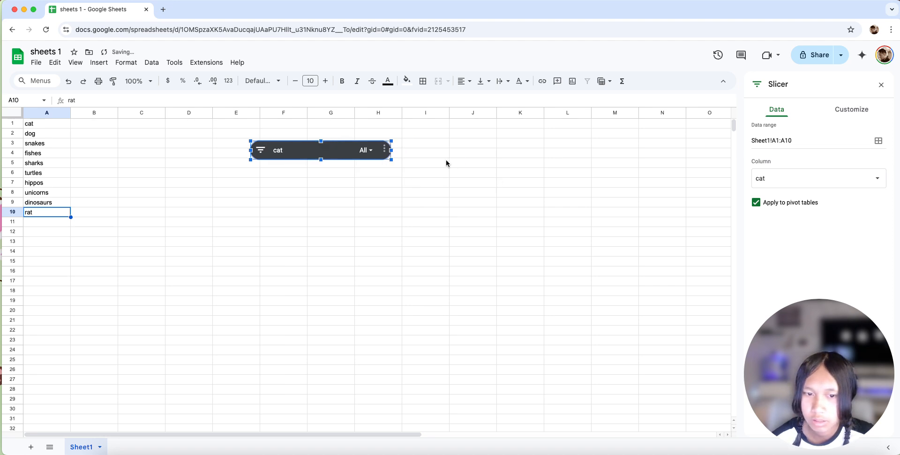
{"action": "left_click_drag", "start_coordinate": [400, 159], "coordinate": [521, 167]}
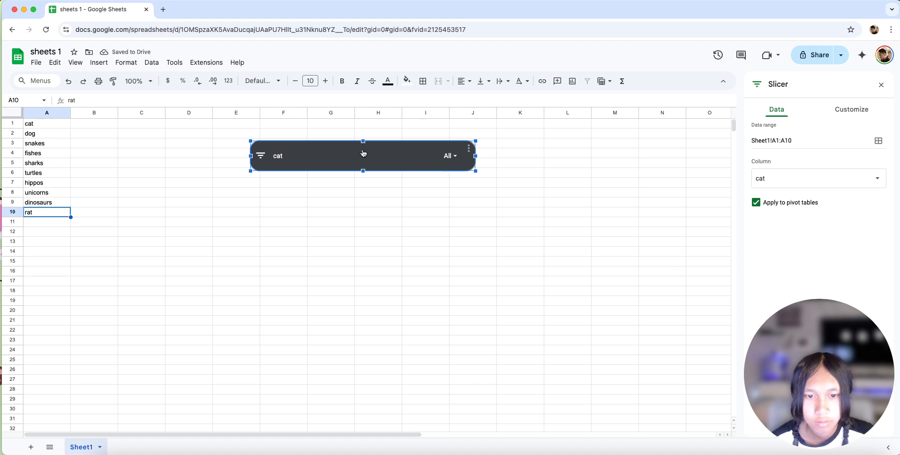
{"action": "key", "text": "Delete"}
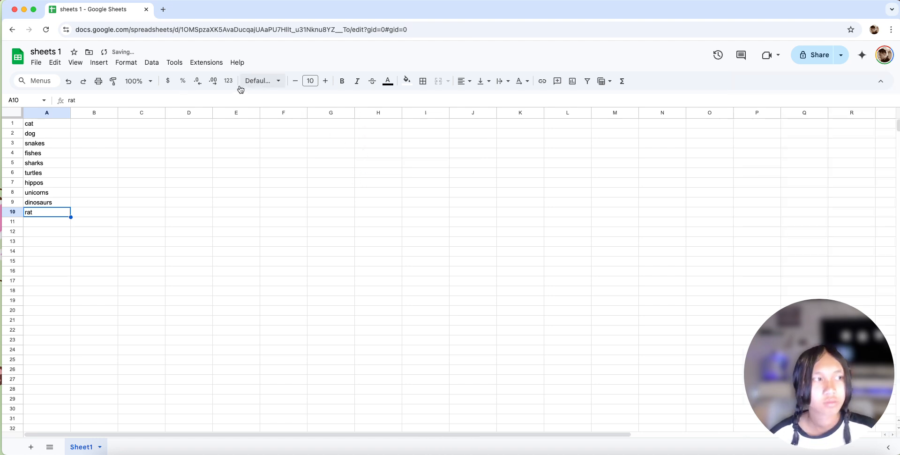
- Set the font of the animal names in A1:A10 to Playfair Display, looking through the other available fonts
{"action": "left_click", "coordinate": [272, 87]}
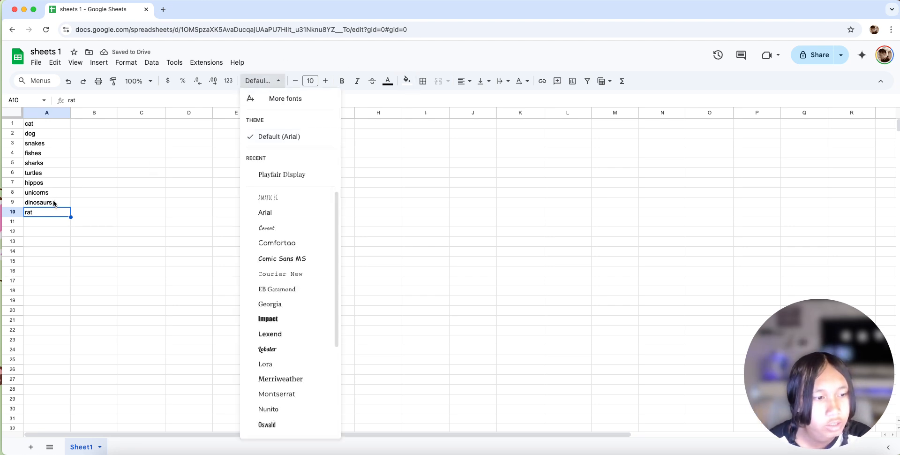
{"action": "left_click", "coordinate": [85, 216]}
{"action": "left_click_drag", "start_coordinate": [63, 217], "coordinate": [27, 124]}
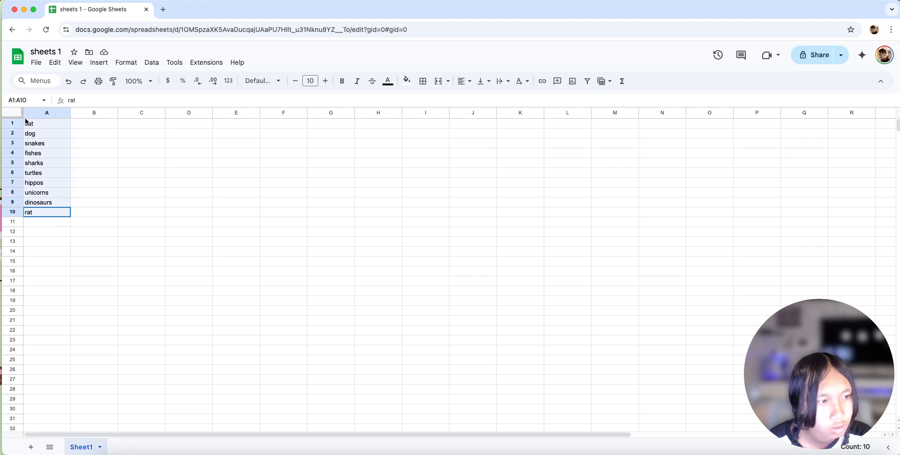
{"action": "left_click", "coordinate": [264, 82]}
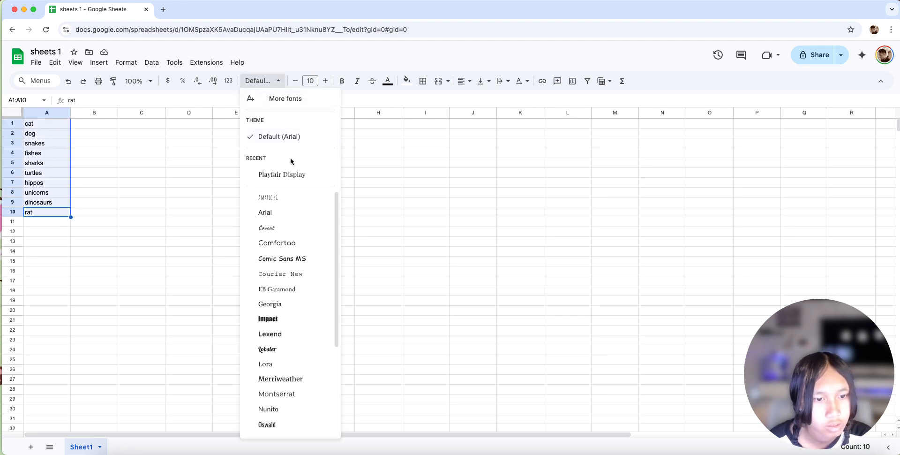
{"action": "left_click", "coordinate": [293, 173]}
{"action": "left_click", "coordinate": [263, 86]}
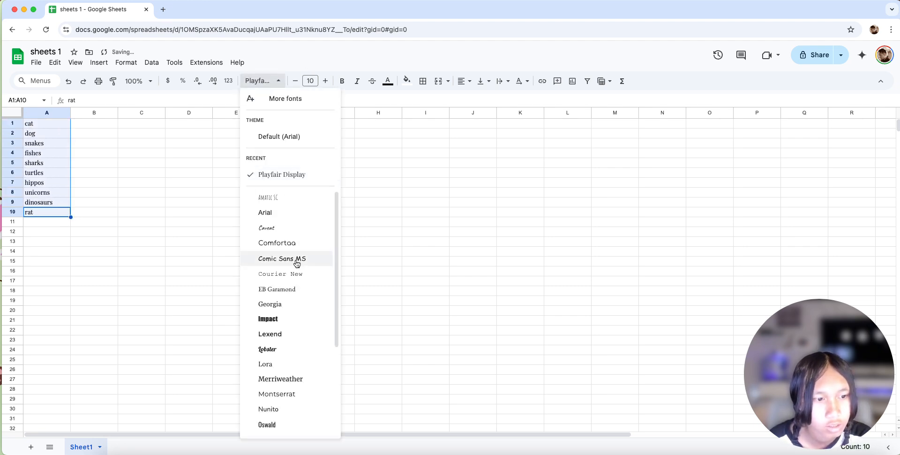
{"action": "scroll", "coordinate": [299, 262], "scroll_direction": "down", "scroll_amount": 3}
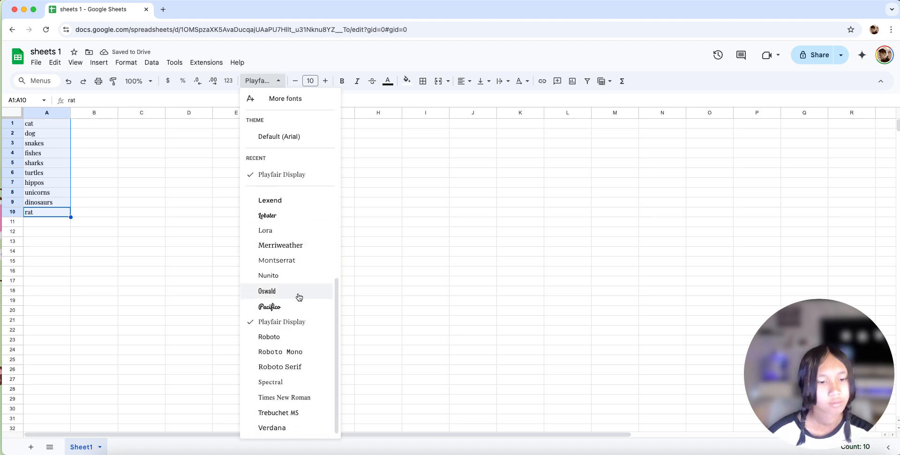
{"action": "scroll", "coordinate": [298, 281], "scroll_direction": "up", "scroll_amount": 3}
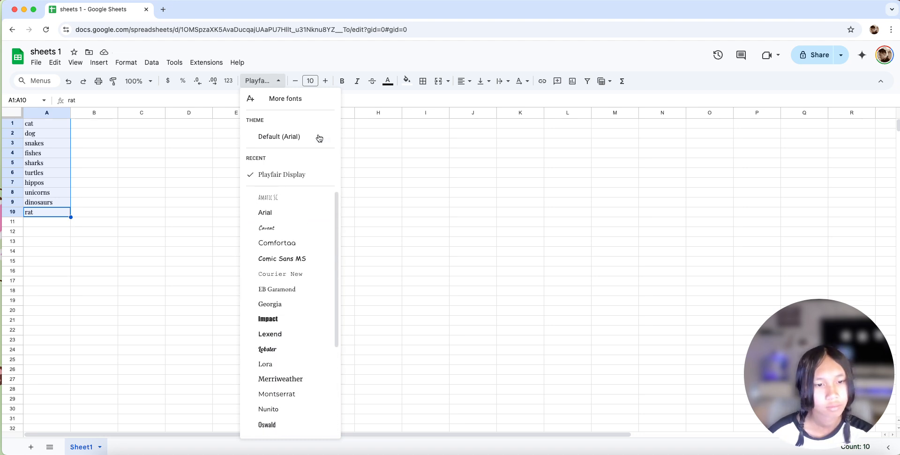
{"action": "left_click", "coordinate": [300, 175]}
{"action": "left_click", "coordinate": [202, 101]}
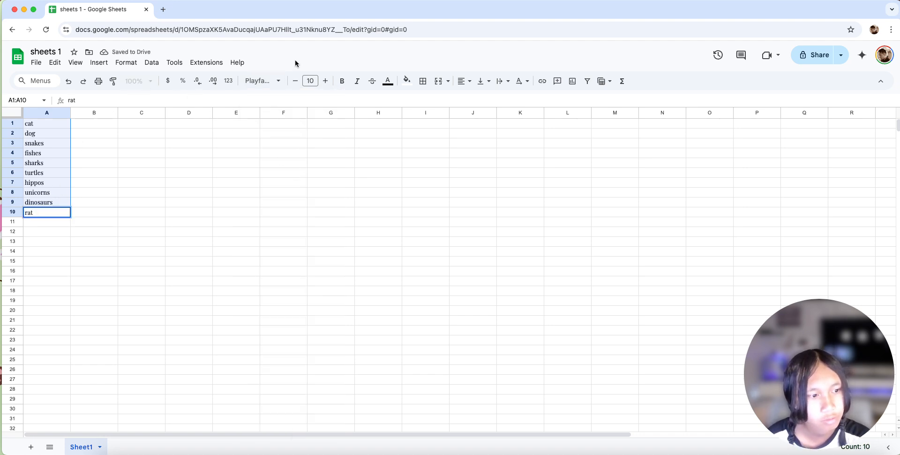
- Change the text colour of the range A1:B11 to the darkest shade of blue
{"action": "left_click", "coordinate": [57, 201]}
{"action": "left_click", "coordinate": [47, 131]}
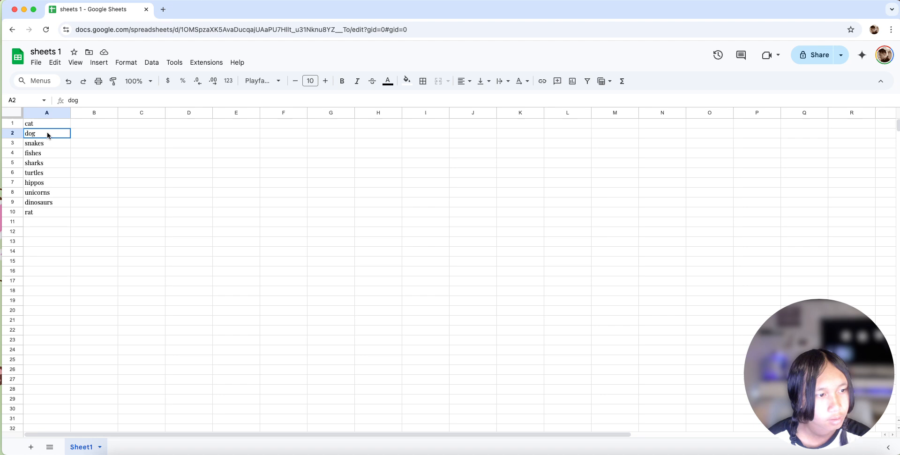
{"action": "left_click", "coordinate": [50, 123]}
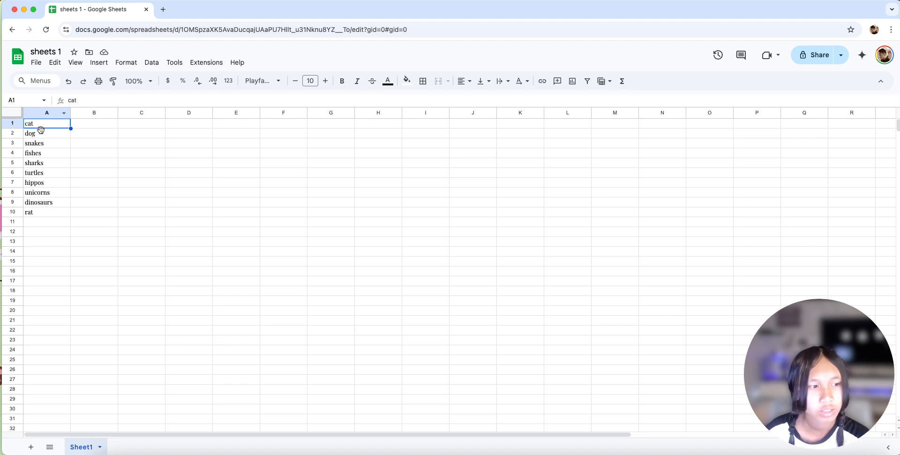
{"action": "left_click_drag", "start_coordinate": [77, 225], "coordinate": [33, 123]}
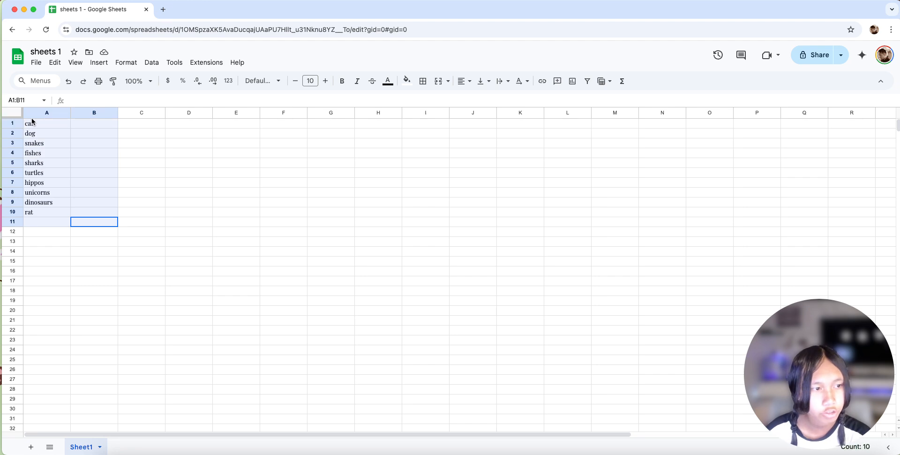
{"action": "left_click", "coordinate": [387, 81]}
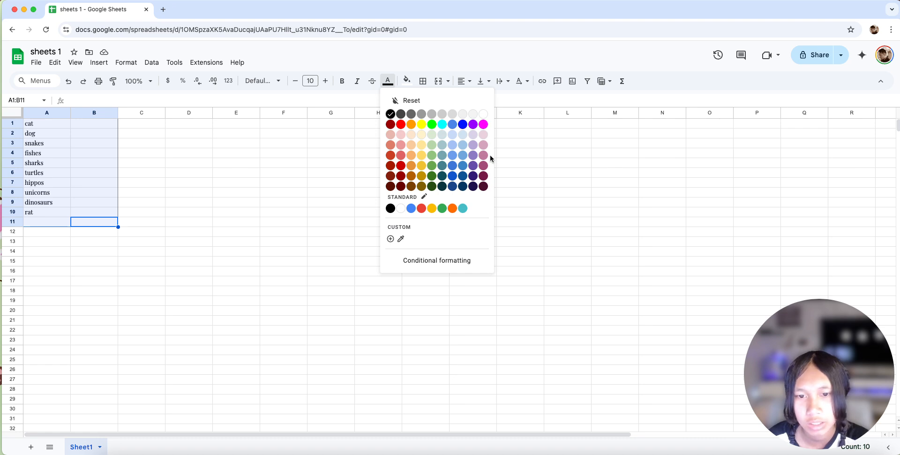
{"action": "left_click", "coordinate": [461, 188]}
{"action": "left_click", "coordinate": [98, 203]}
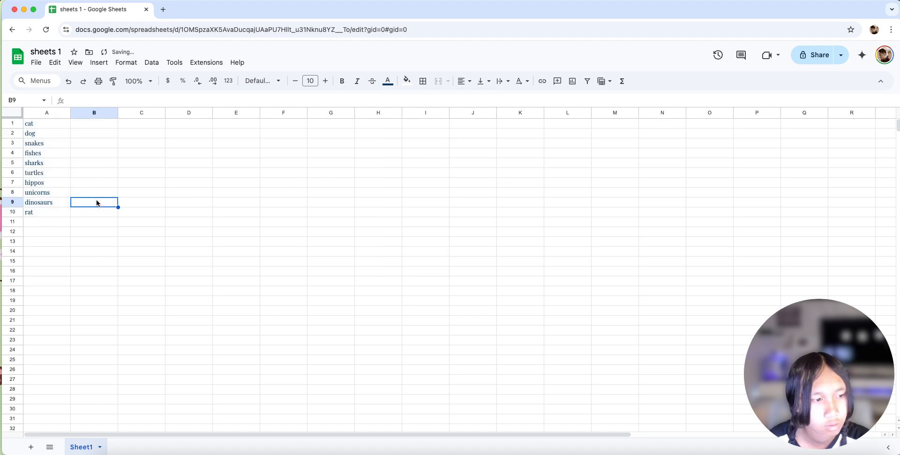
{"action": "left_click", "coordinate": [66, 205]}
{"action": "left_click", "coordinate": [69, 220]}
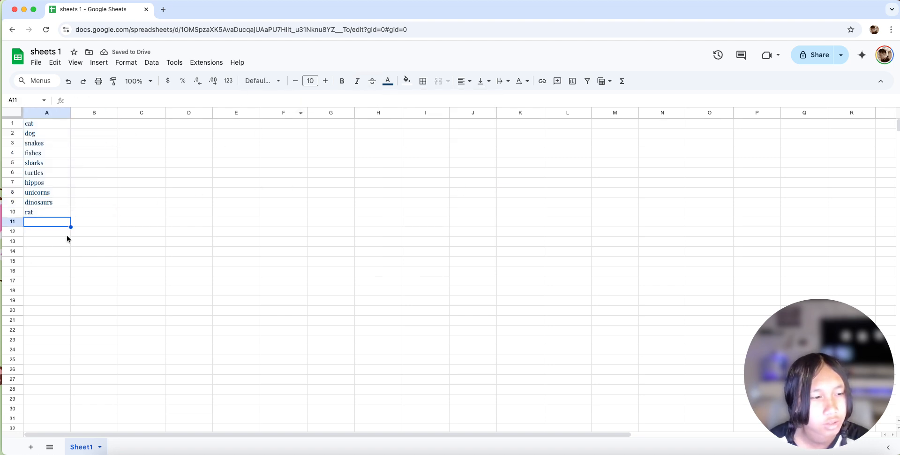
- Make the text in the range A1:B12 bold and italic, and deselect the range
{"action": "left_click_drag", "start_coordinate": [77, 231], "coordinate": [28, 125]}
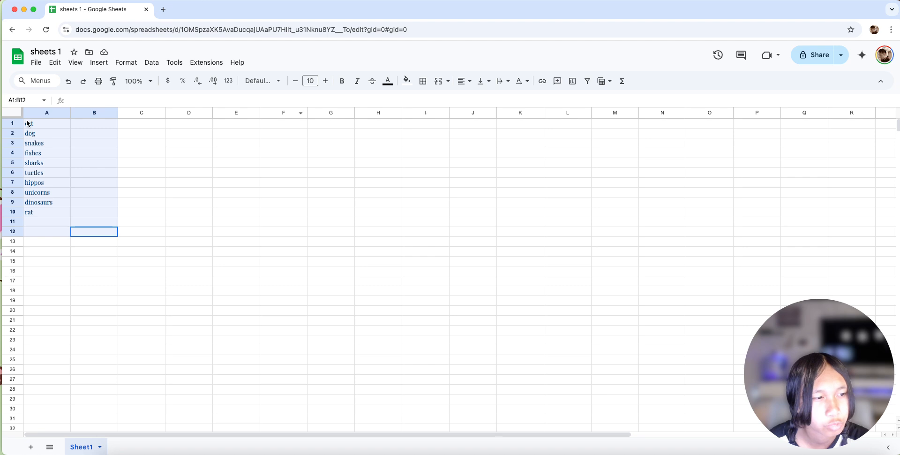
{"action": "left_click", "coordinate": [342, 80]}
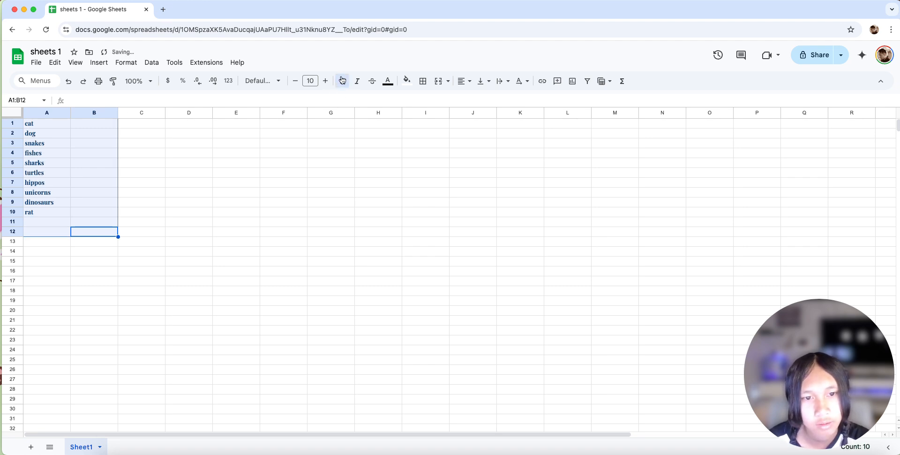
{"action": "left_click", "coordinate": [358, 83]}
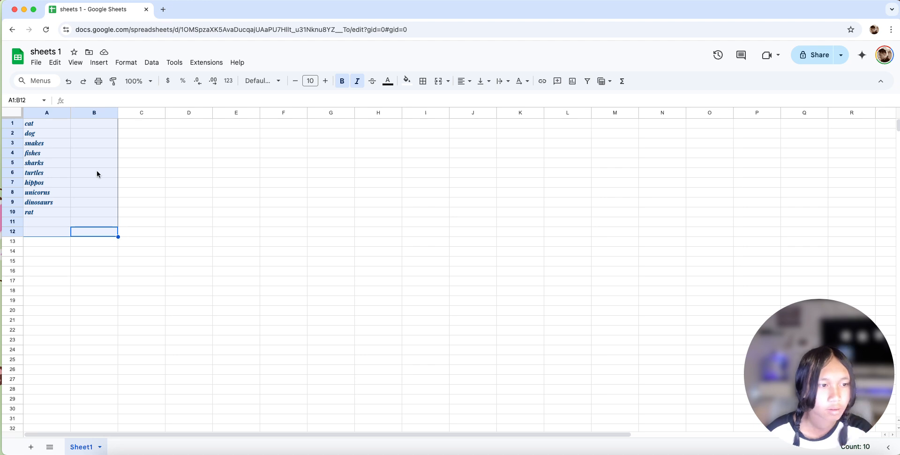
{"action": "left_click", "coordinate": [178, 144]}
{"action": "left_click", "coordinate": [295, 191]}
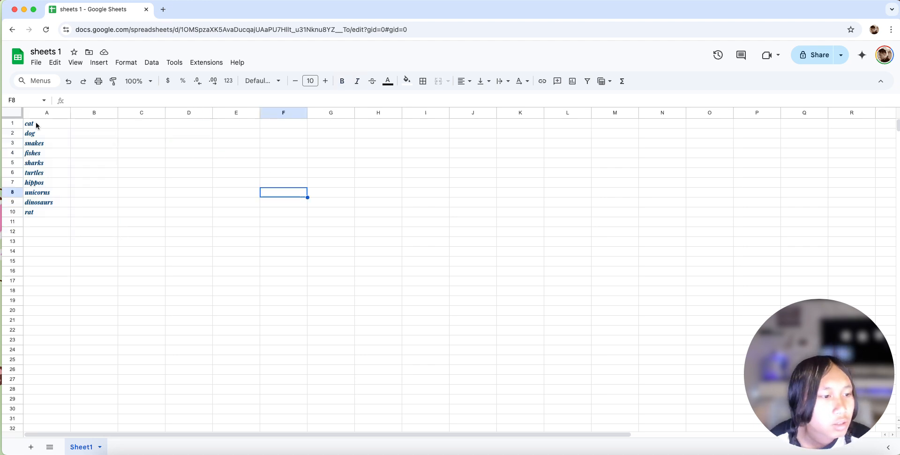
{"action": "left_click", "coordinate": [80, 123]}
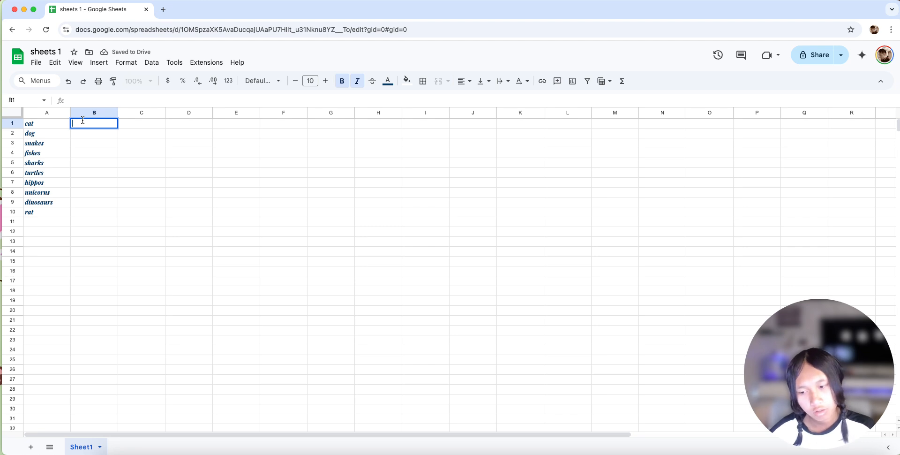
{"action": "type", "text": "oerfioeifuoeofuuifuoseuf"}
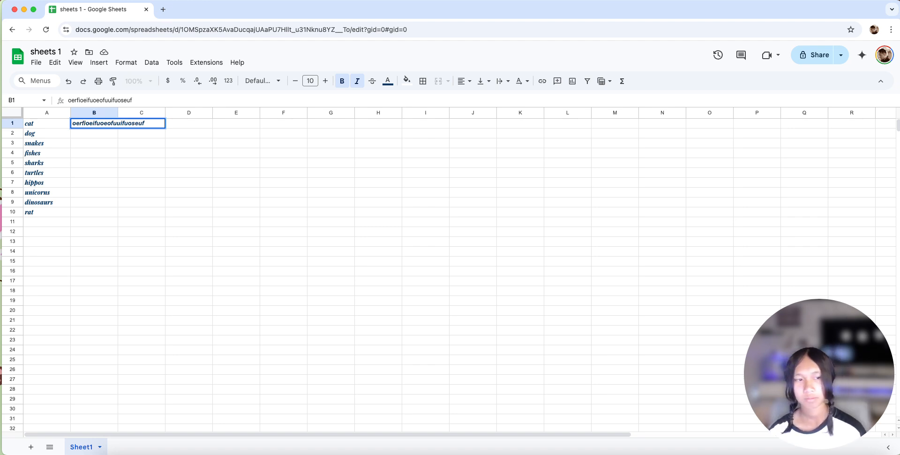
{"action": "key", "text": "BackSpace"}
{"action": "key", "text": "BackSpace"}
{"action": "key", "text": "BackSpace"}
{"action": "key", "text": "BackSpace"}
{"action": "key", "text": "BackSpace"}
{"action": "key", "text": "BackSpace"}
{"action": "key", "text": "BackSpace"}
{"action": "key", "text": "BackSpace"}
{"action": "key", "text": "BackSpace"}
{"action": "key", "text": "BackSpace"}
{"action": "key", "text": "BackSpace"}
{"action": "key", "text": "BackSpace"}
{"action": "key", "text": "BackSpace"}
{"action": "key", "text": "BackSpace"}
{"action": "key", "text": "BackSpace"}
{"action": "key", "text": "BackSpace"}
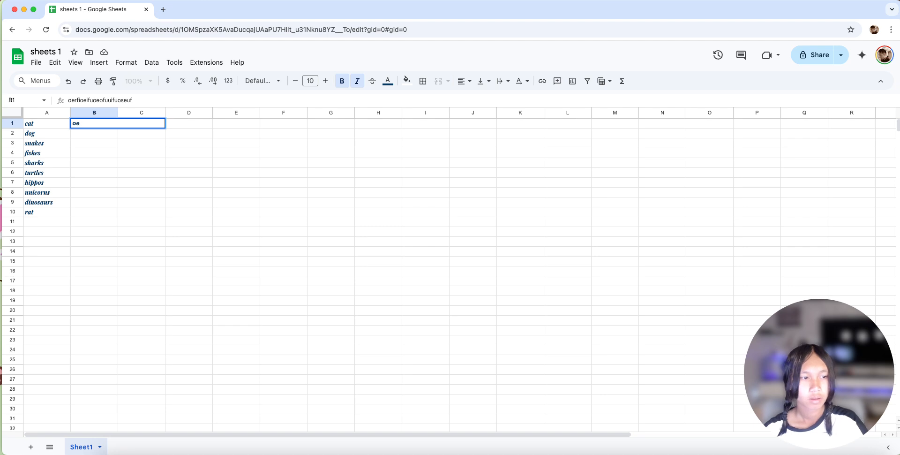
{"action": "key", "text": "BackSpace"}
{"action": "key", "text": "BackSpace"}
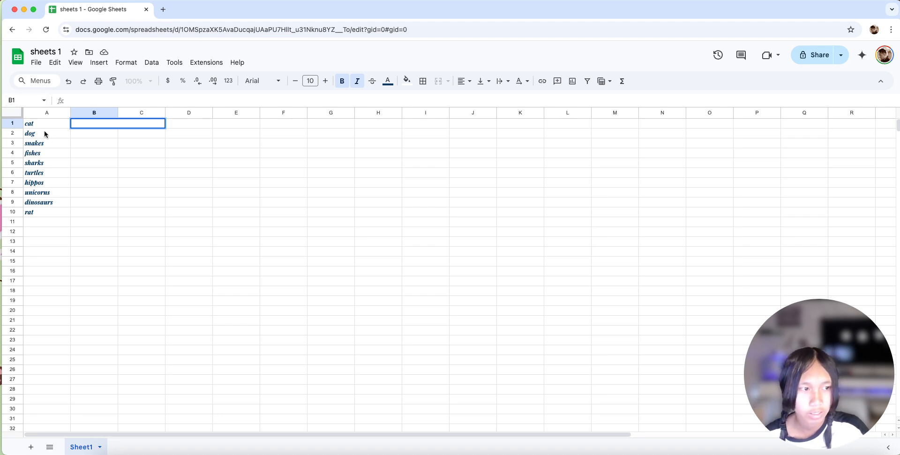
{"action": "left_click", "coordinate": [47, 173]}
{"action": "double_click", "coordinate": [42, 222]}
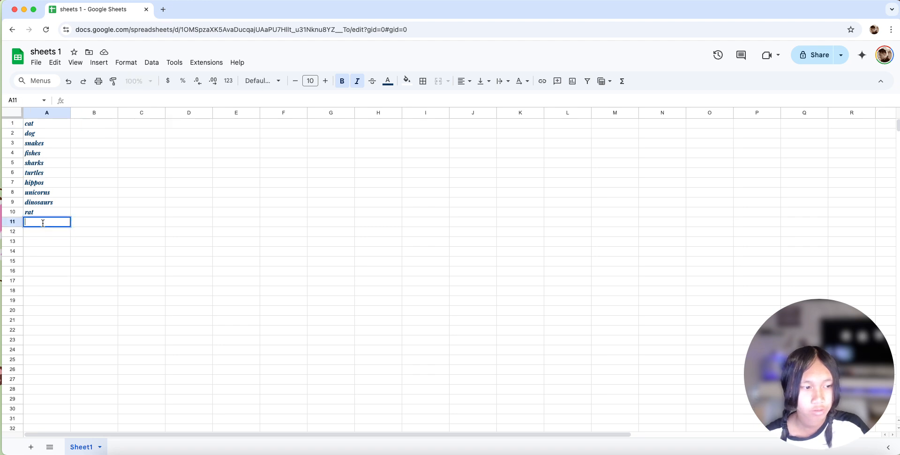
{"action": "type", "text": "dd"}
{"action": "key", "text": "BackSpace"}
{"action": "key", "text": "BackSpace"}
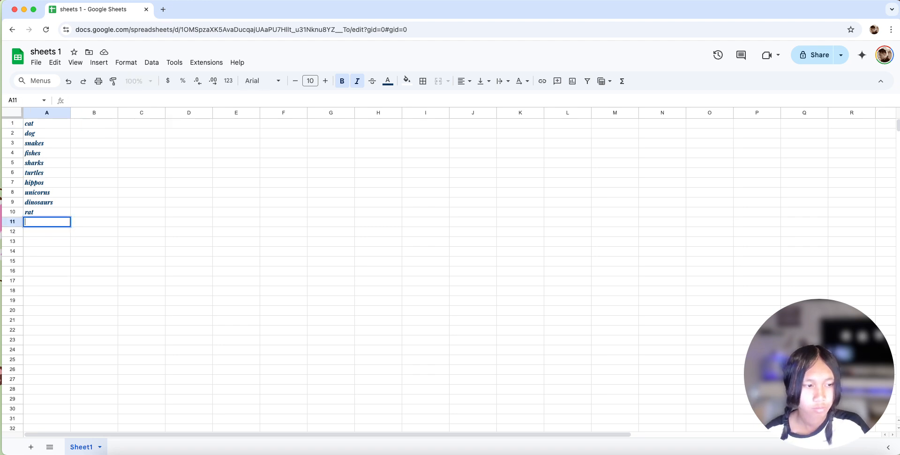
{"action": "left_click", "coordinate": [91, 123]}
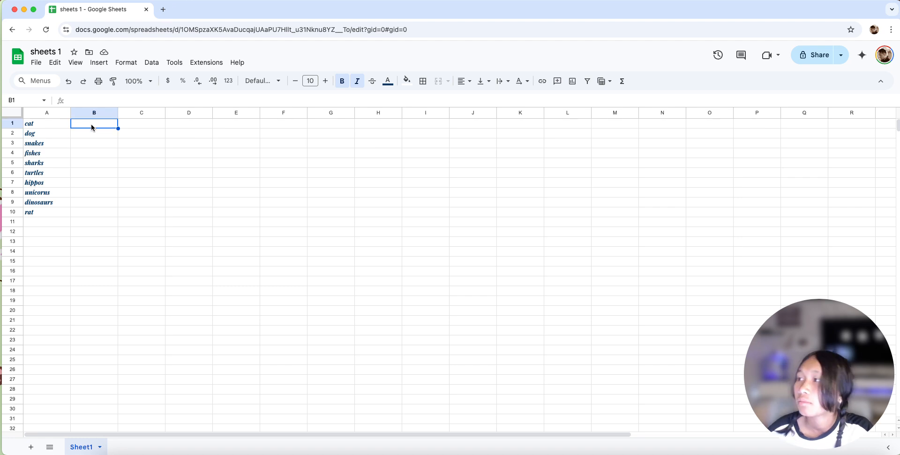
{"action": "double_click", "coordinate": [91, 124]}
{"action": "left_click", "coordinate": [95, 135]}
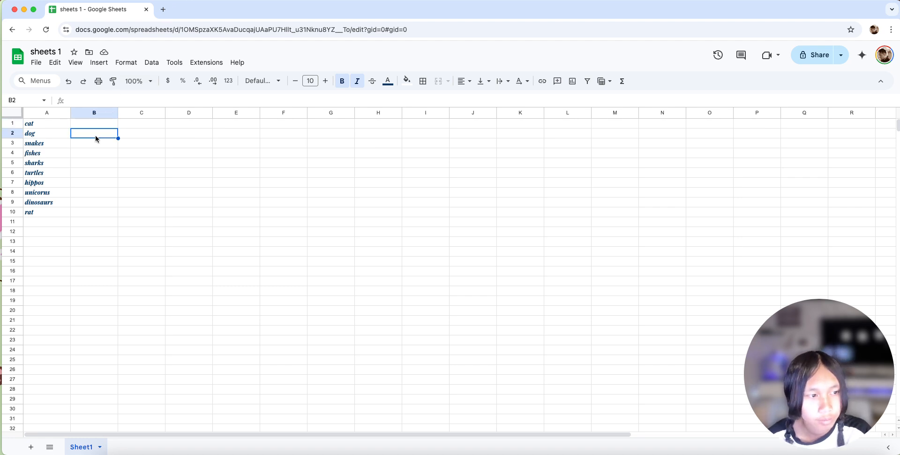
{"action": "double_click", "coordinate": [95, 135]}
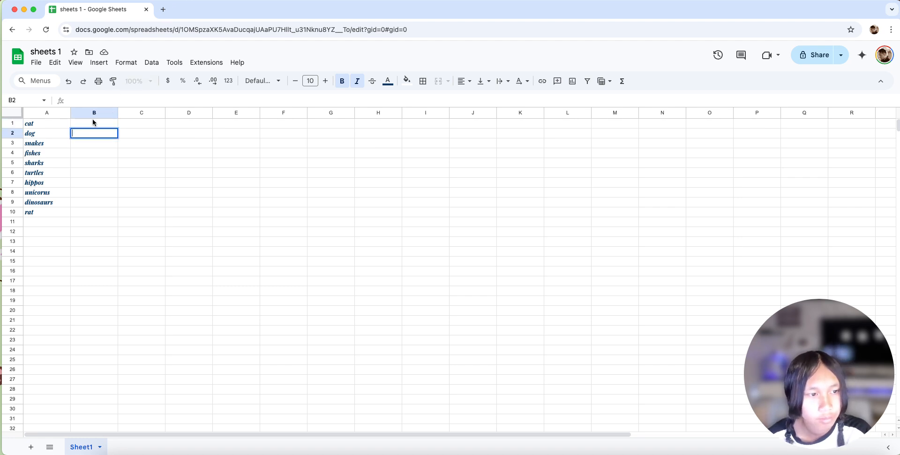
{"action": "left_click", "coordinate": [253, 82]}
{"action": "left_click", "coordinate": [253, 81]}
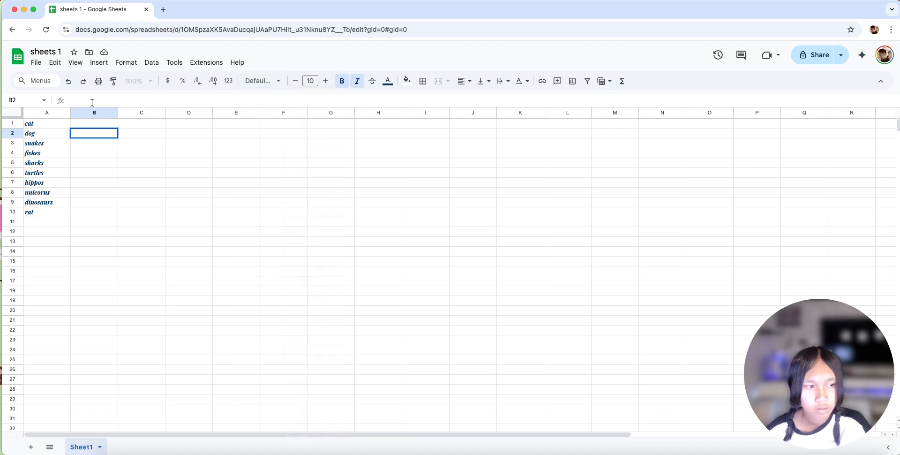
{"action": "type", "text": "rgdrg"}
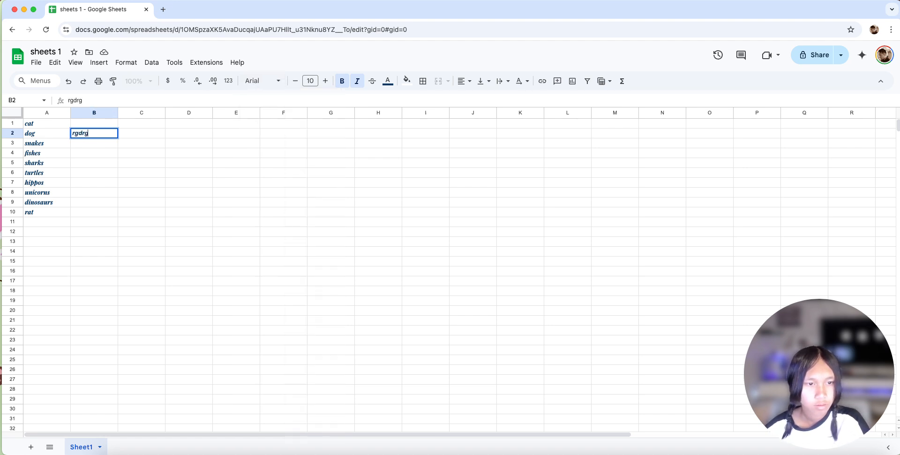
{"action": "key", "text": "BackSpace"}
{"action": "key", "text": "BackSpace"}
{"action": "key", "text": "BackSpace"}
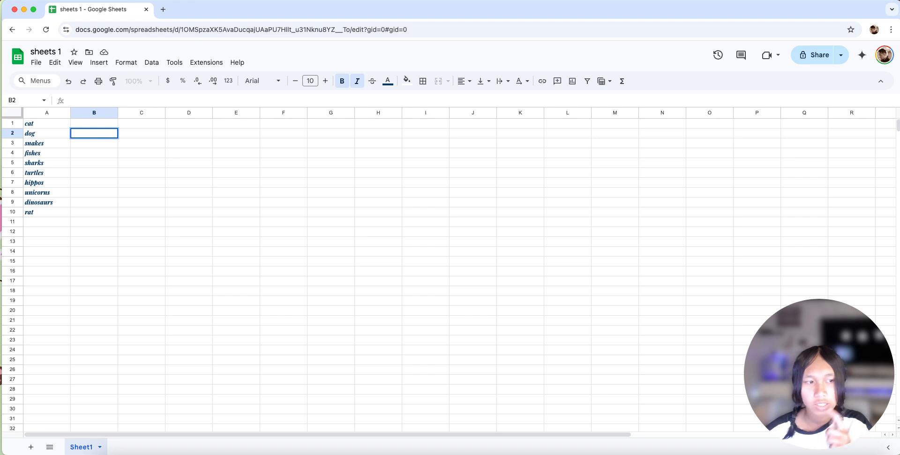
- Enter "cat food", "dog food" and "snake food" in cells B1 to B3, beside the matching animals
{"action": "left_click", "coordinate": [87, 123]}
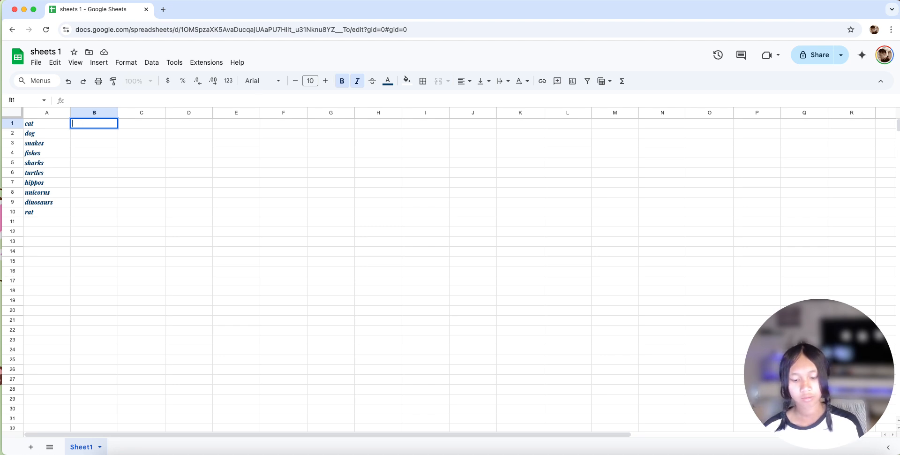
{"action": "type", "text": "cat food"}
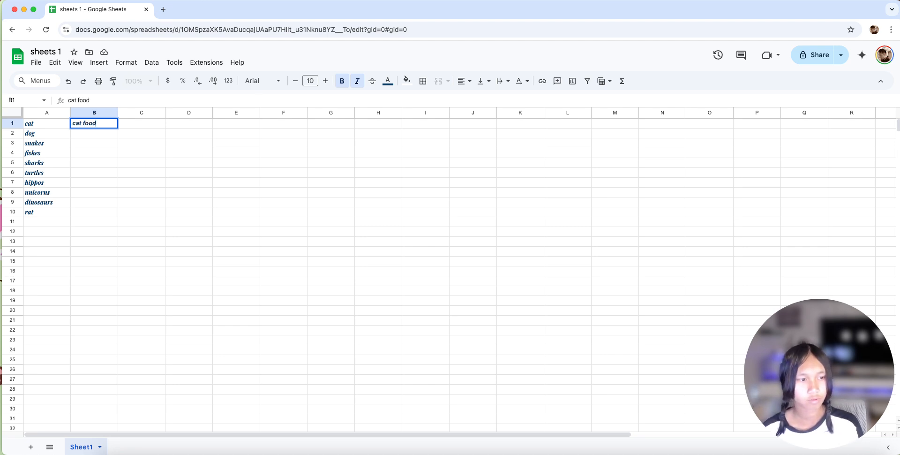
{"action": "key", "text": "Return"}
{"action": "type", "text": "dog food"}
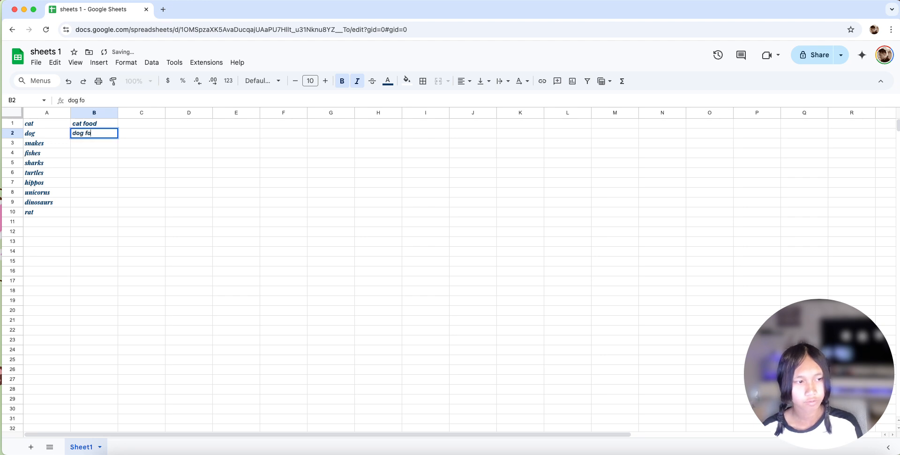
{"action": "key", "text": "Return"}
{"action": "type", "text": "snake food"}
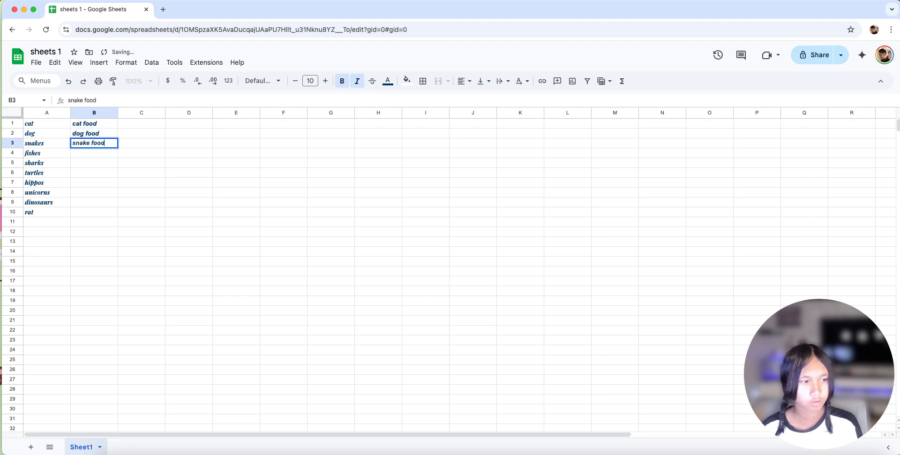
{"action": "key", "text": "Return"}
- Fill cells B4 to B6 with "fishes food", "sharks food" and "turtles food"
{"action": "type", "text": "dfishes food"}
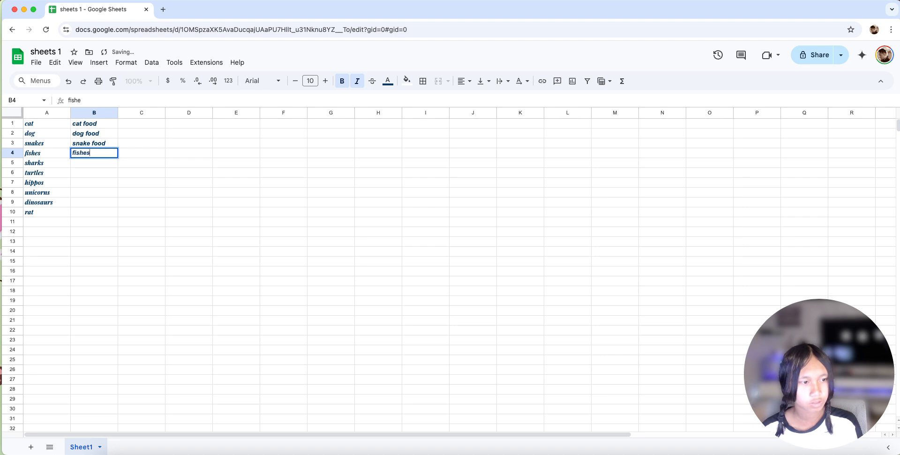
{"action": "key", "text": "Return"}
{"action": "type", "text": "sha"}
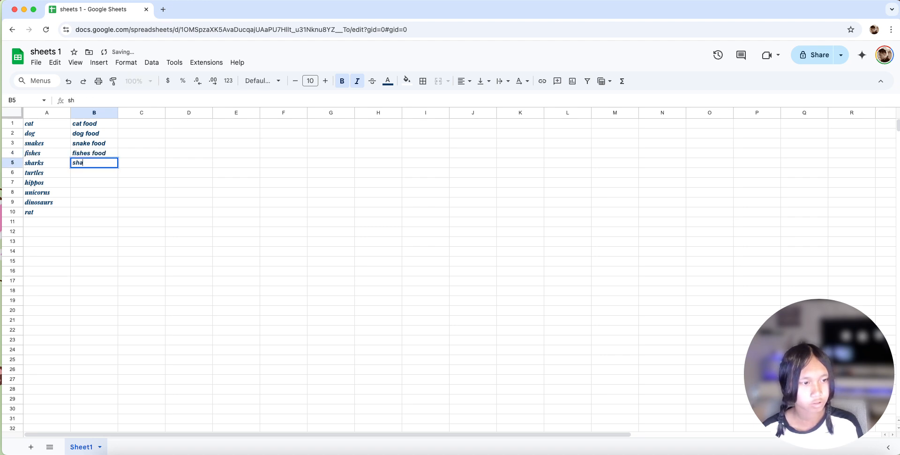
{"action": "type", "text": "rks food"}
{"action": "key", "text": "Return"}
{"action": "type", "text": "tu"}
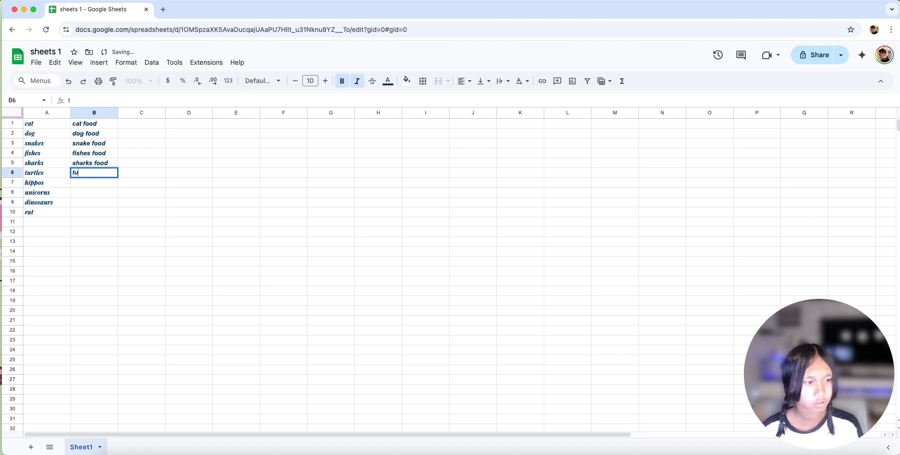
{"action": "type", "text": "rtles food"}
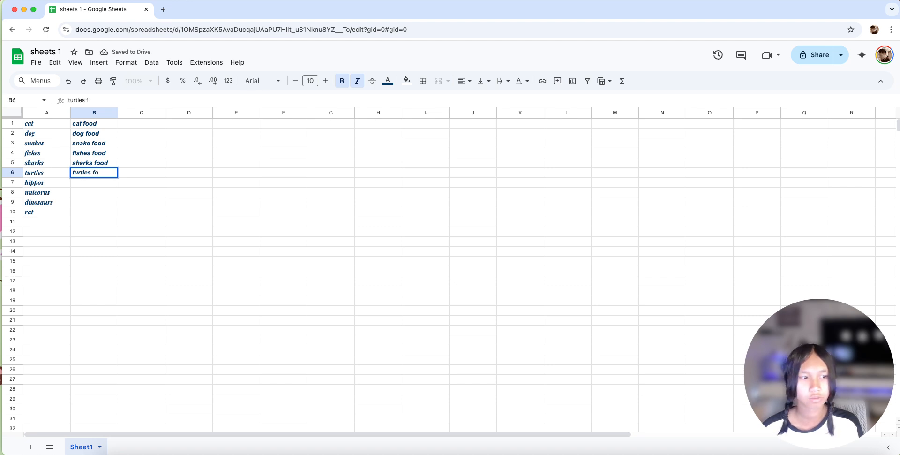
{"action": "key", "text": "Return"}
- Enter "hippos food" in cell B7 and "unicorn food" in cell B8
{"action": "type", "text": "hippo"}
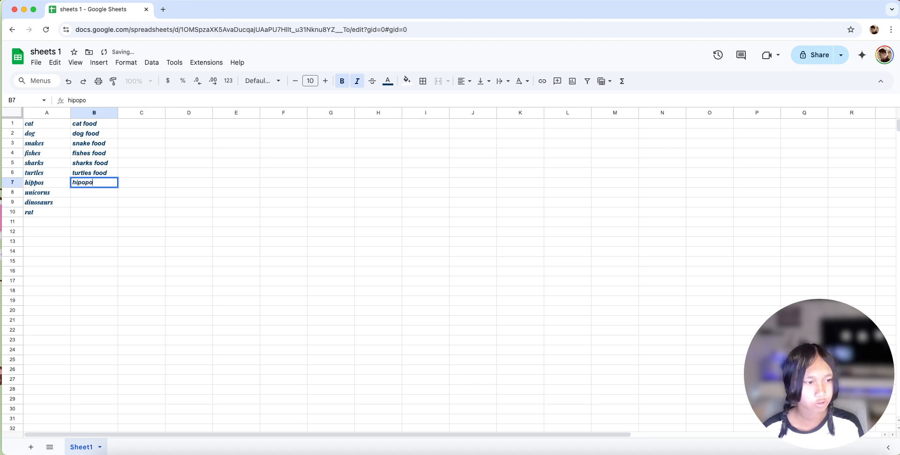
{"action": "type", "text": "s fo"}
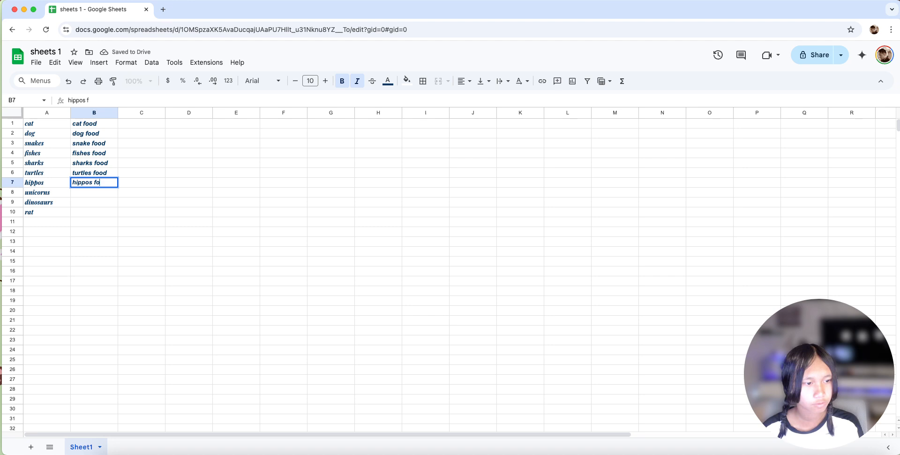
{"action": "type", "text": "od"}
{"action": "key", "text": "Return"}
{"action": "type", "text": "u"}
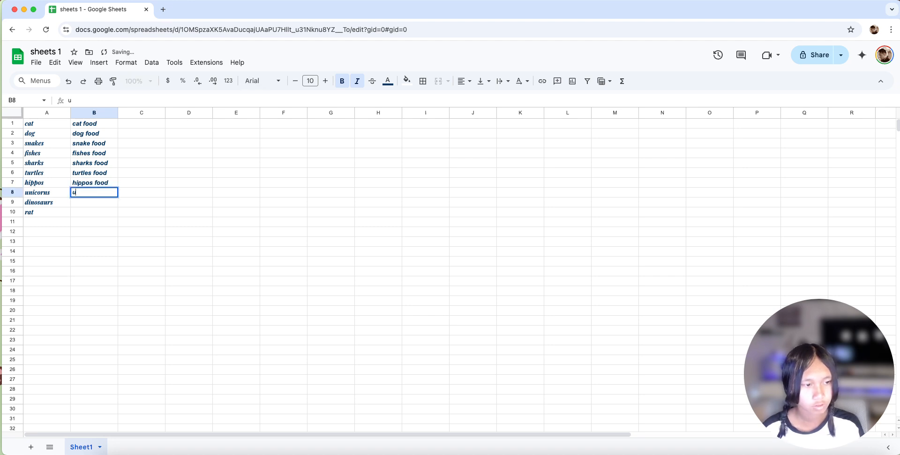
{"action": "type", "text": "nicorn food"}
{"action": "key", "text": "Return"}
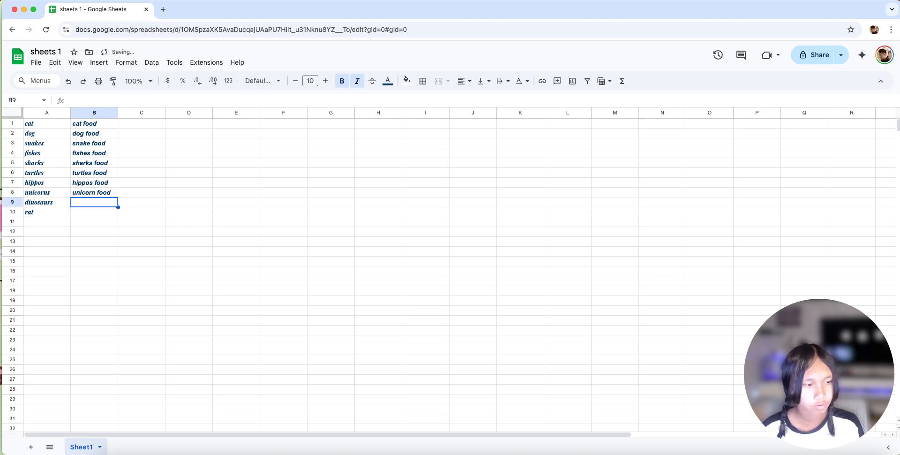
- Complete the food list with "dinosaurs food" in cell B9 and "rat food" in cell B10
{"action": "type", "text": "dinop"}
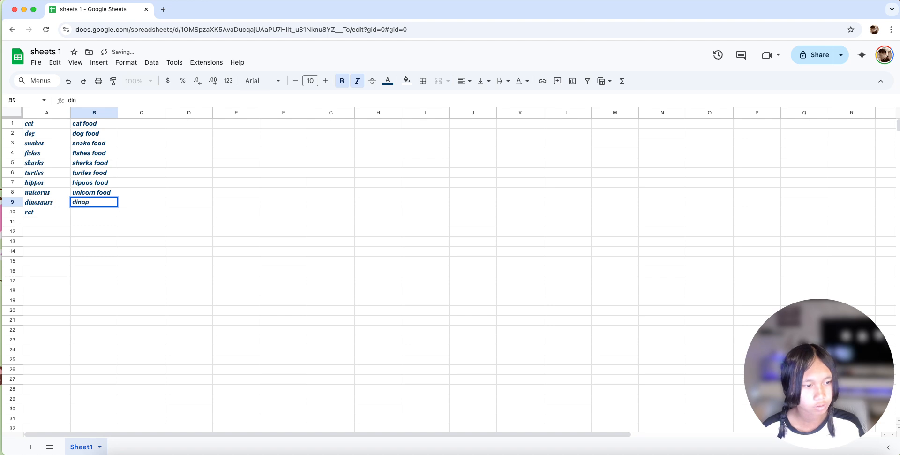
{"action": "key", "text": "BackSpace"}
{"action": "type", "text": "saurs"}
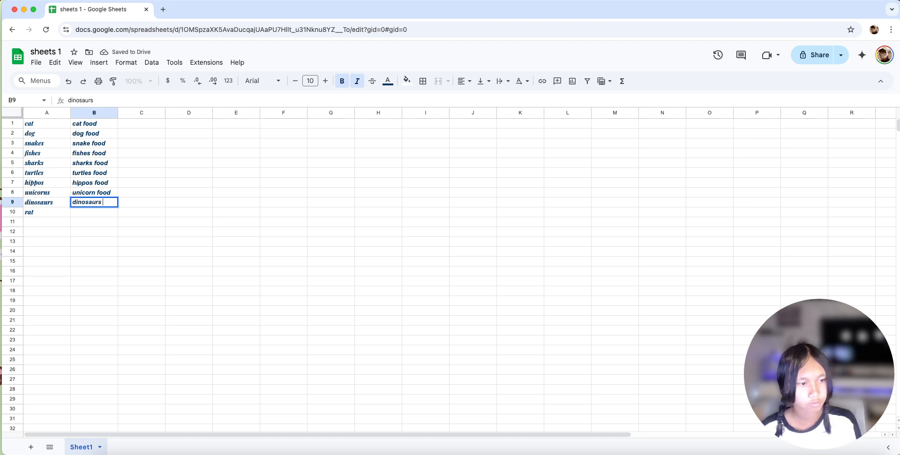
{"action": "type", "text": " food"}
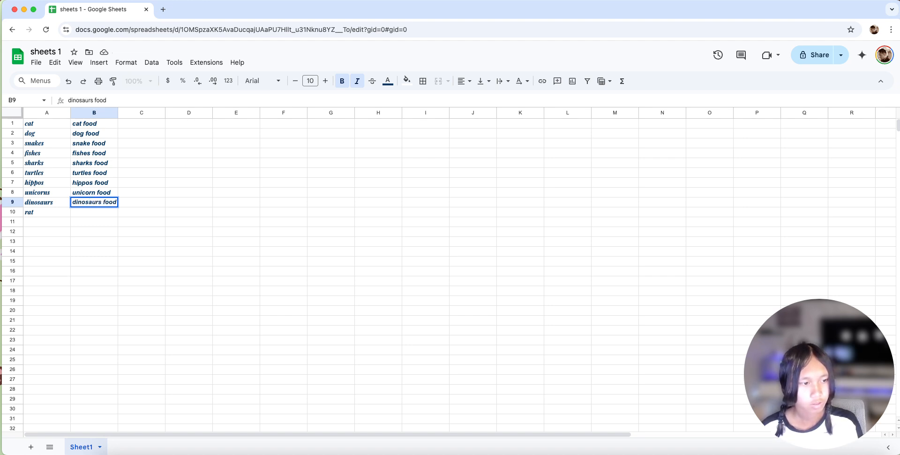
{"action": "type", "text": "r"}
{"action": "key", "text": "Return"}
{"action": "type", "text": "rasy"}
{"action": "key", "text": "BackSpace"}
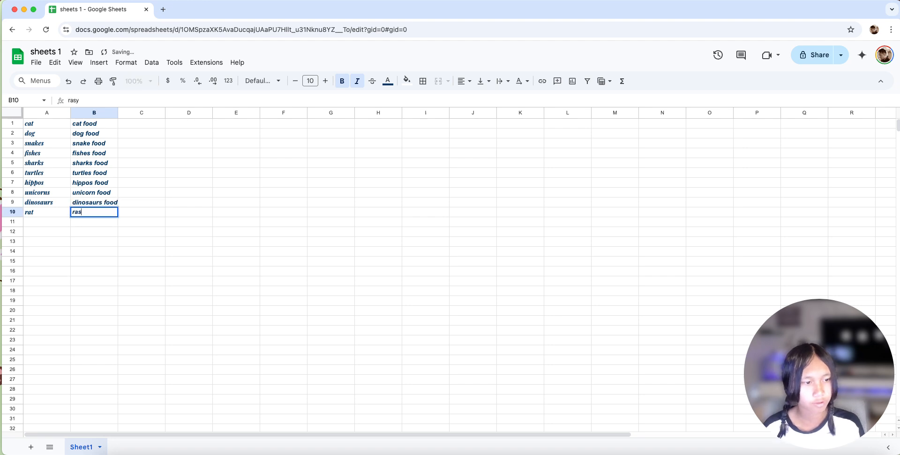
{"action": "type", "text": "food"}
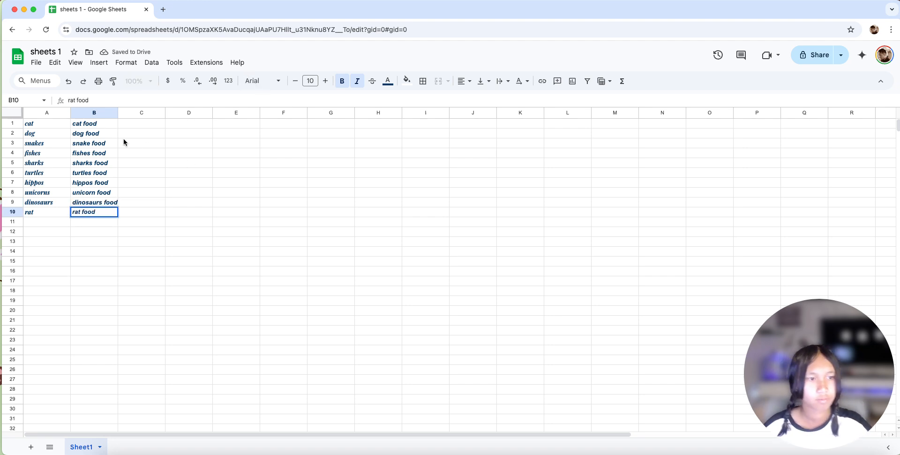
{"action": "left_click", "coordinate": [116, 160]}
{"action": "left_click_drag", "start_coordinate": [113, 213], "coordinate": [29, 123]}
{"action": "left_click", "coordinate": [134, 125]}
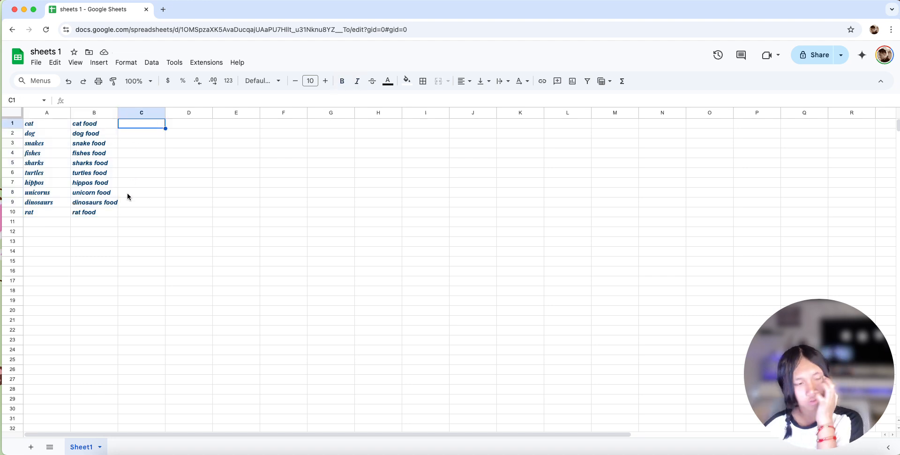
{"action": "left_click", "coordinate": [40, 125]}
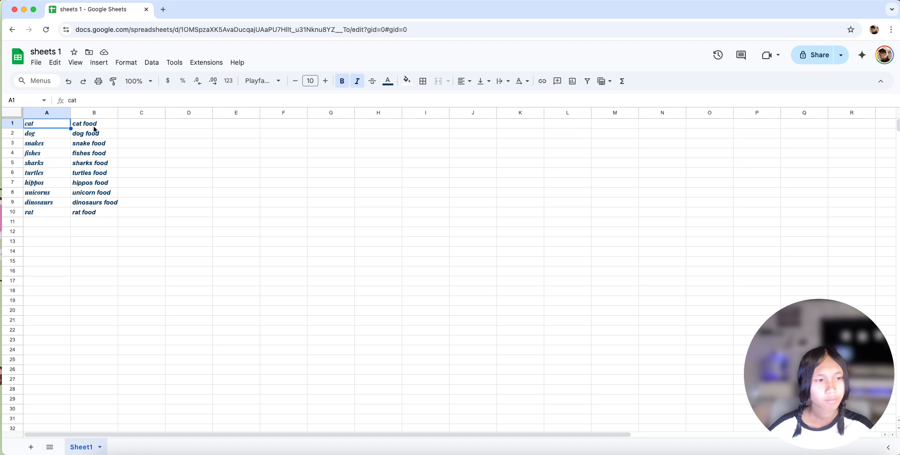
{"action": "left_click_drag", "start_coordinate": [135, 144], "coordinate": [111, 145]}
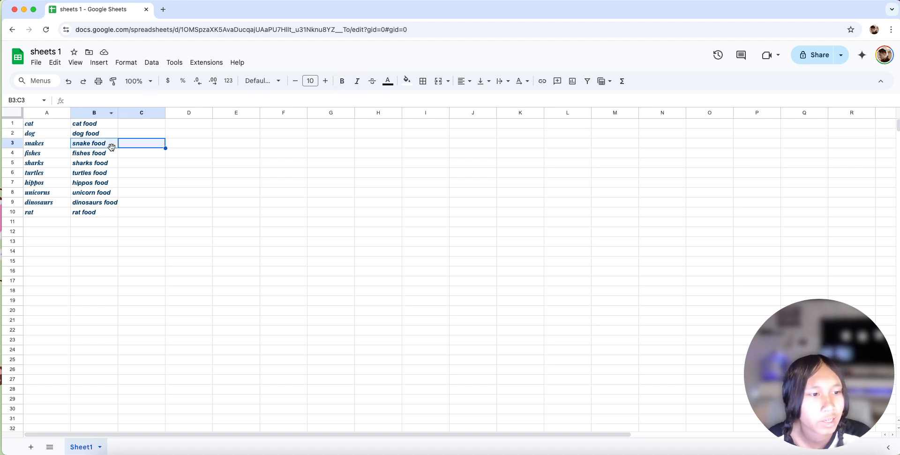
{"action": "left_click", "coordinate": [175, 100]}
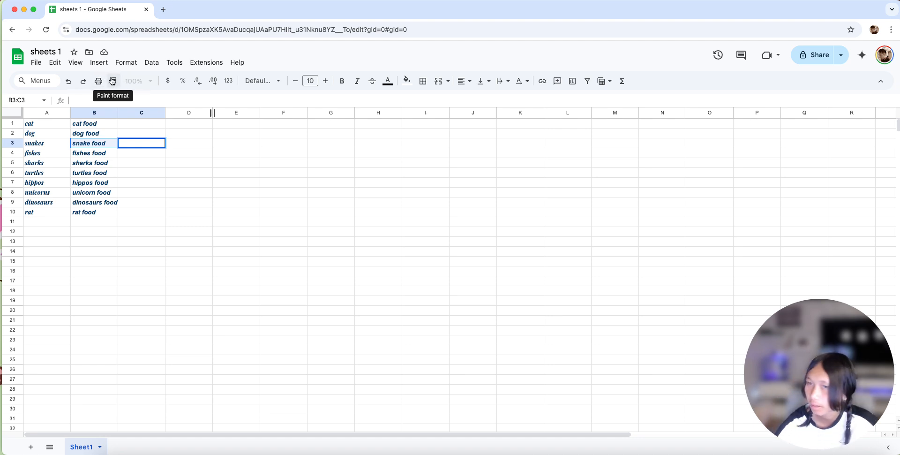
- Look through the preset spreadsheet themes, and customize the current theme by setting its font to Georgia
{"action": "left_click", "coordinate": [59, 61]}
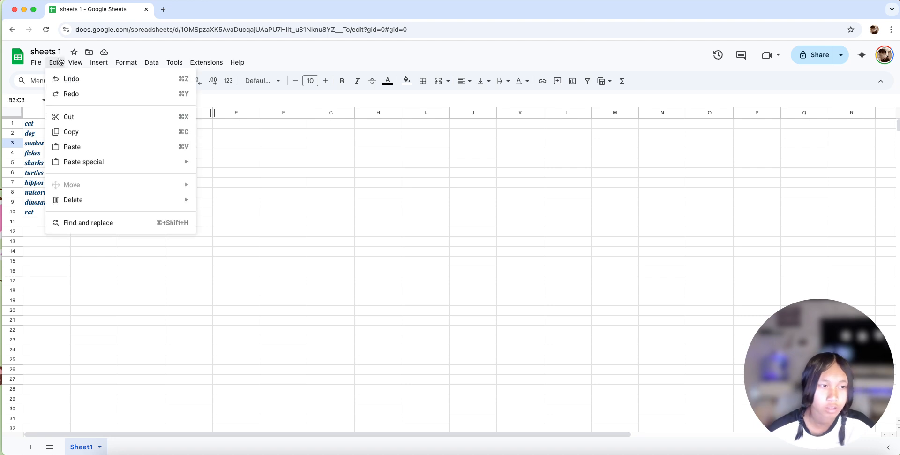
{"action": "mouse_move", "coordinate": [229, 69]}
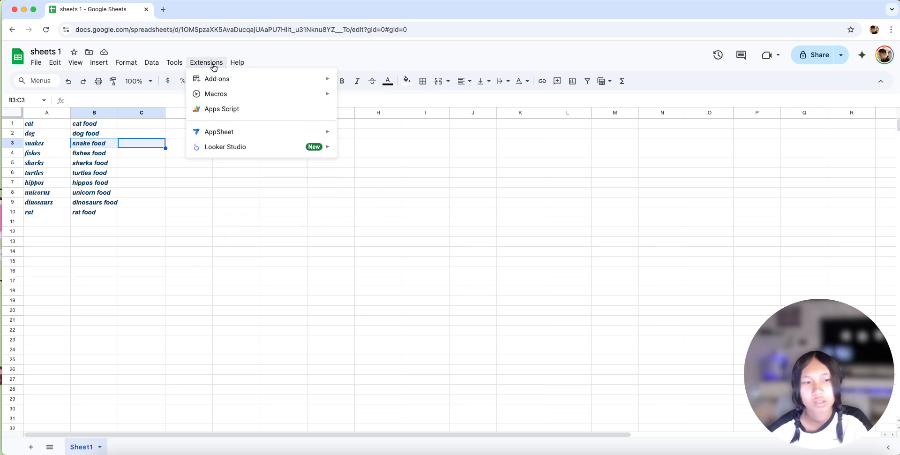
{"action": "mouse_move", "coordinate": [172, 62]}
{"action": "mouse_move", "coordinate": [151, 58]}
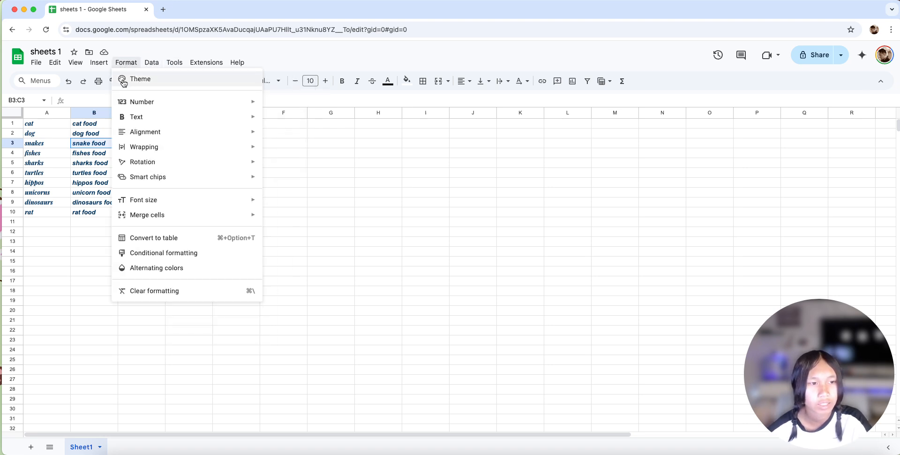
{"action": "left_click", "coordinate": [125, 79]}
{"action": "scroll", "coordinate": [777, 211], "scroll_direction": "down", "scroll_amount": 10}
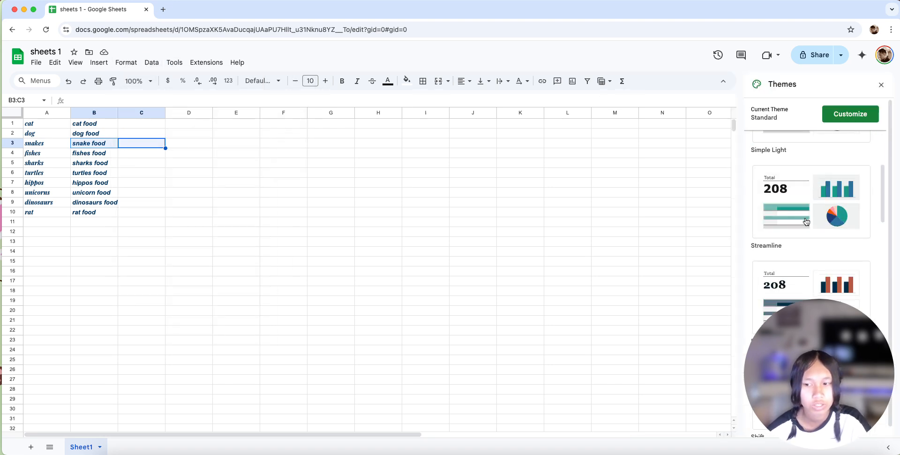
{"action": "scroll", "coordinate": [808, 222], "scroll_direction": "down", "scroll_amount": 2}
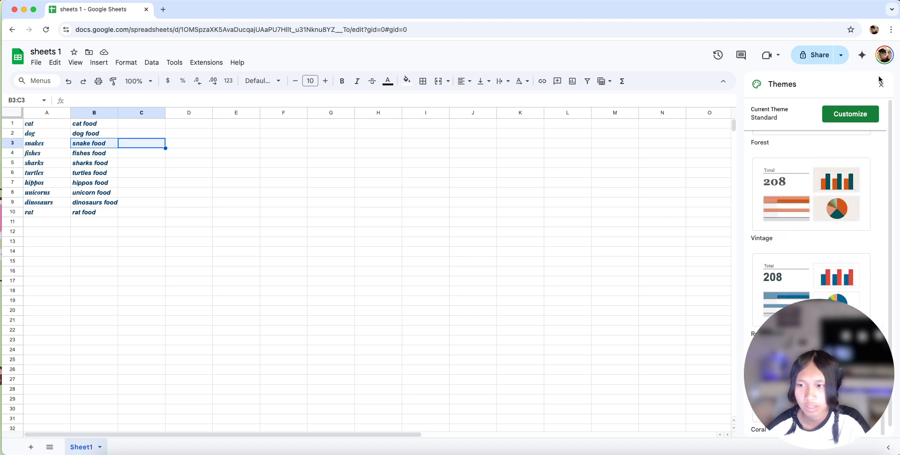
{"action": "left_click", "coordinate": [849, 111]}
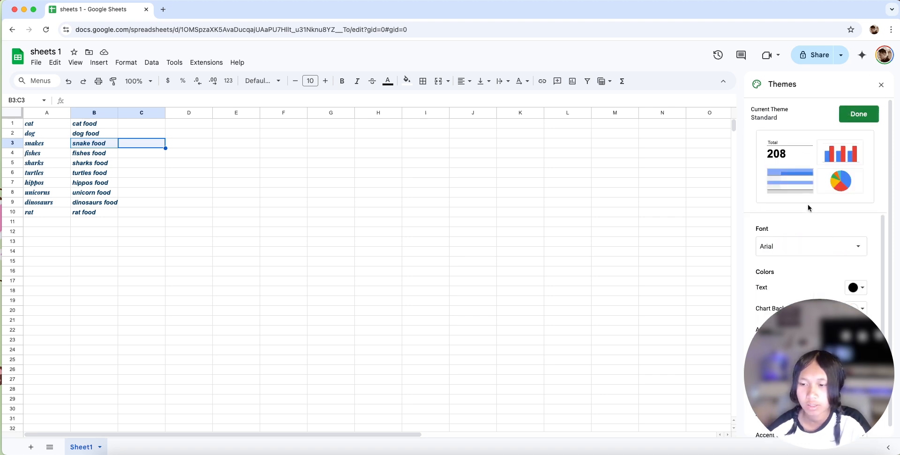
{"action": "scroll", "coordinate": [807, 218], "scroll_direction": "down", "scroll_amount": 1}
{"action": "left_click", "coordinate": [805, 230]}
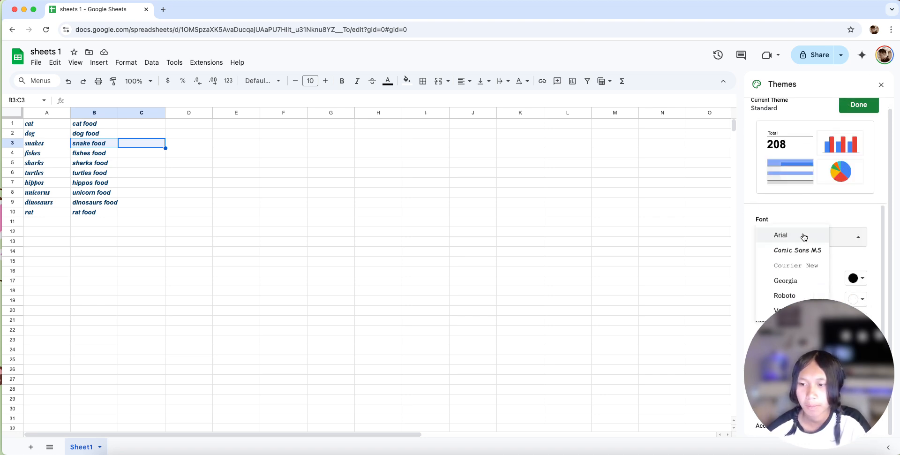
{"action": "left_click", "coordinate": [792, 278]}
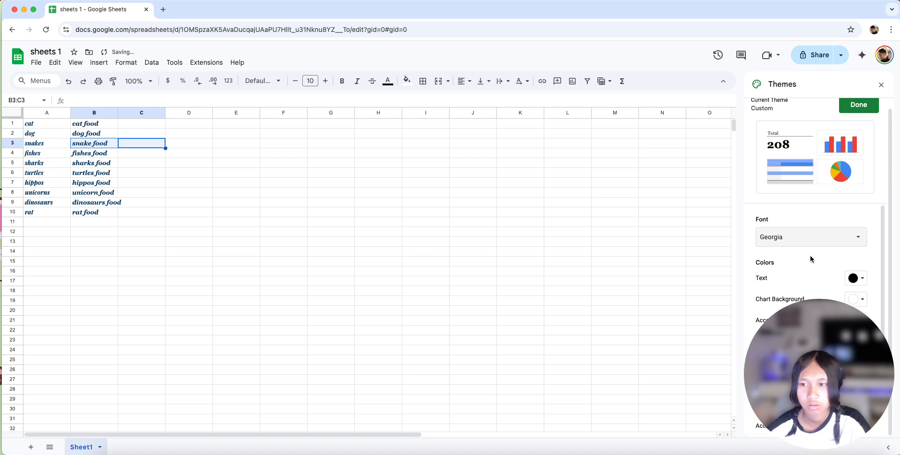
- Set the custom theme's chart background colour to black, leaving its text colour as it is
{"action": "scroll", "coordinate": [812, 256], "scroll_direction": "down", "scroll_amount": 3}
{"action": "left_click", "coordinate": [852, 211]}
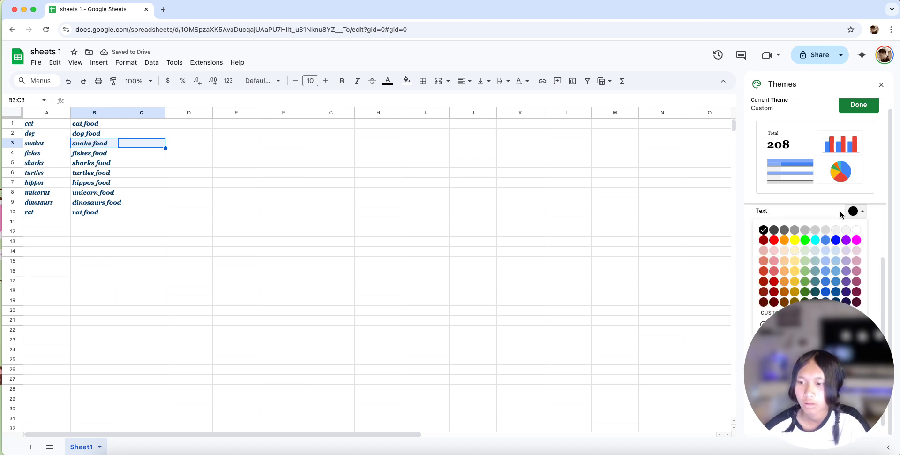
{"action": "left_click", "coordinate": [841, 214]}
{"action": "left_click", "coordinate": [859, 233]}
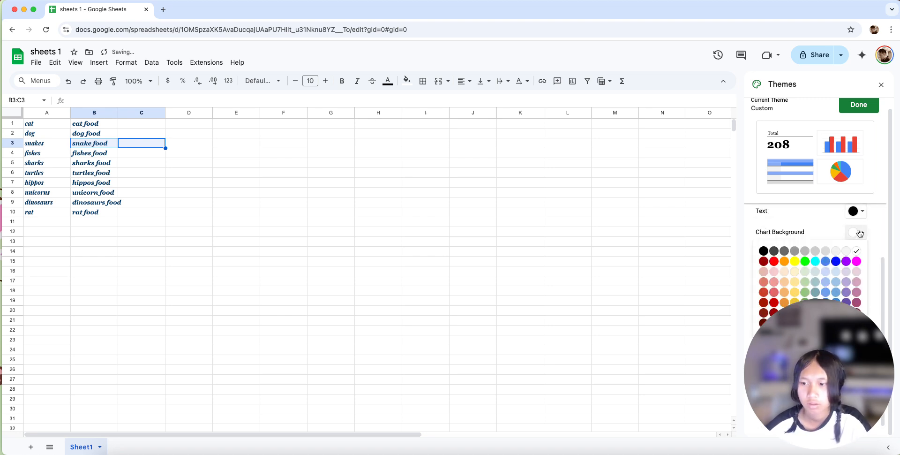
{"action": "left_click", "coordinate": [763, 251]}
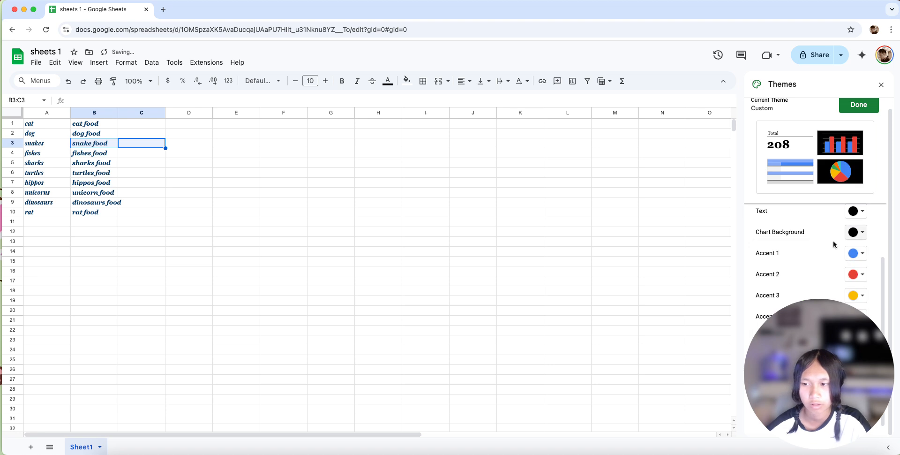
- Change the custom theme's Accent 1 and Accent 2 colours to black
{"action": "left_click", "coordinate": [859, 258]}
{"action": "left_click", "coordinate": [763, 271]}
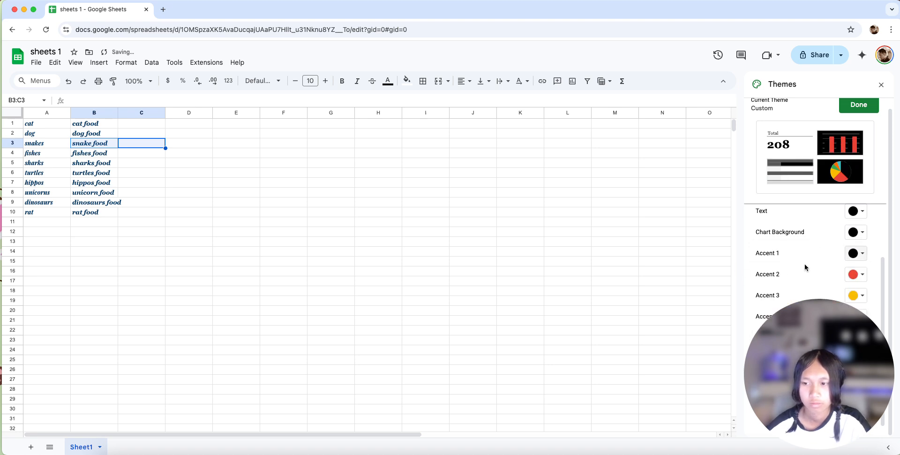
{"action": "left_click", "coordinate": [852, 276]}
{"action": "left_click", "coordinate": [763, 292]}
- Change the custom theme's Accent 3 and Accent 4 colours to black
{"action": "left_click", "coordinate": [860, 296]}
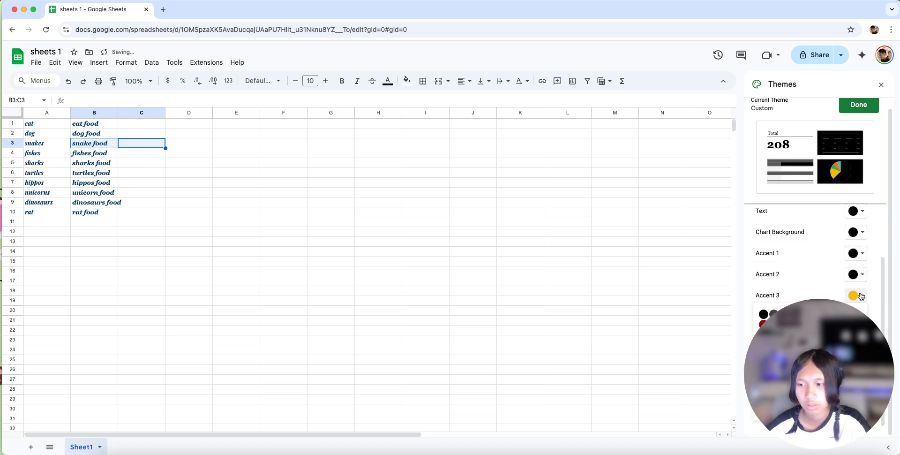
{"action": "left_click_drag", "start_coordinate": [790, 341], "coordinate": [787, 179]}
{"action": "left_click", "coordinate": [857, 295]}
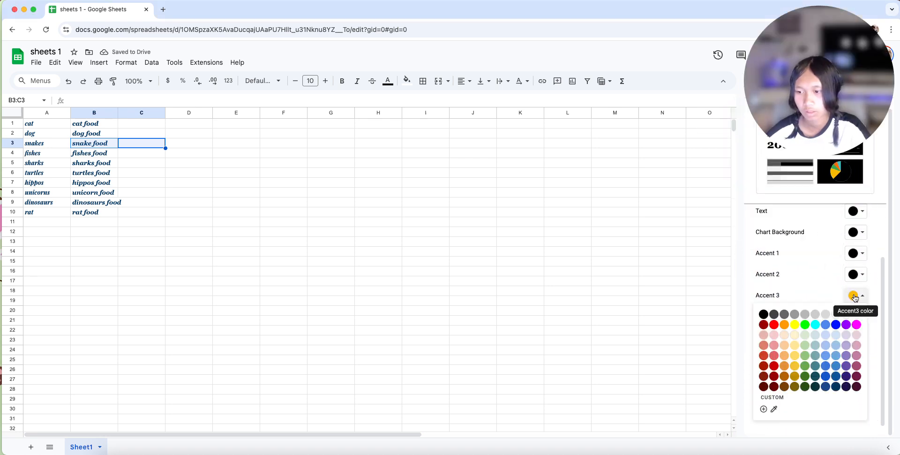
{"action": "left_click", "coordinate": [765, 316]}
{"action": "left_click", "coordinate": [857, 317]}
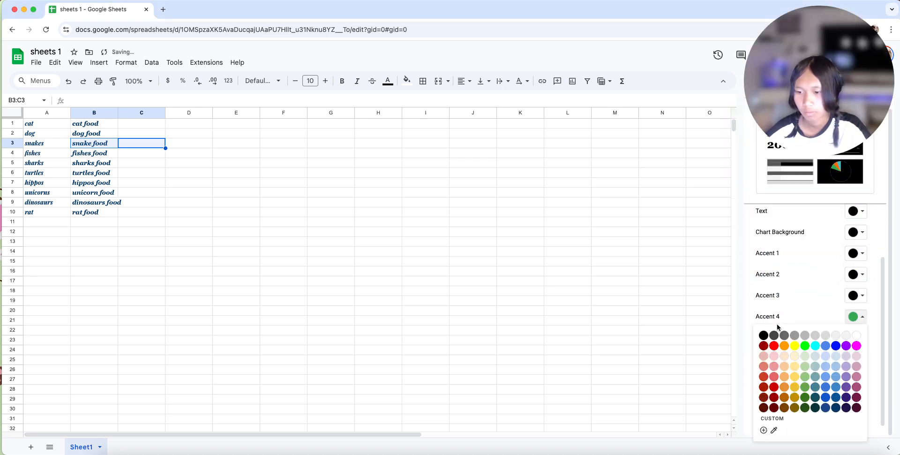
{"action": "left_click", "coordinate": [763, 334]}
- Change the custom theme's Accent 5 and Accent 6 colours to black
{"action": "left_click", "coordinate": [857, 338]}
{"action": "left_click", "coordinate": [764, 224]}
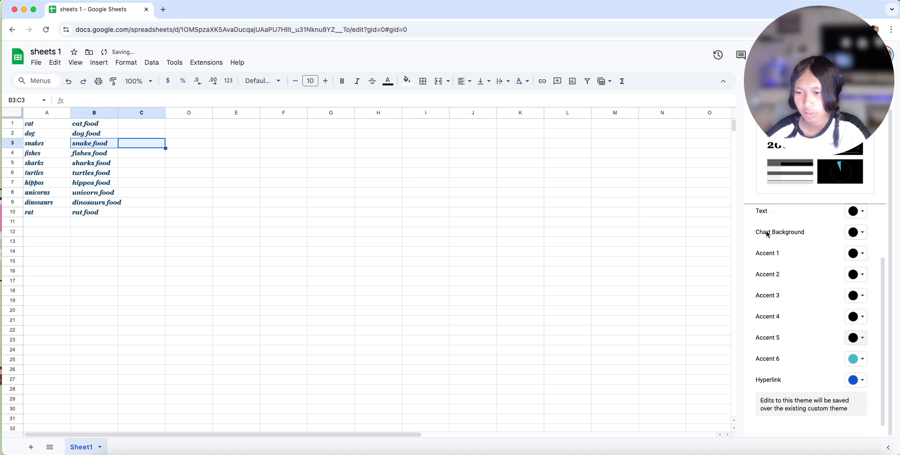
{"action": "left_click", "coordinate": [858, 359]}
{"action": "left_click", "coordinate": [764, 246]}
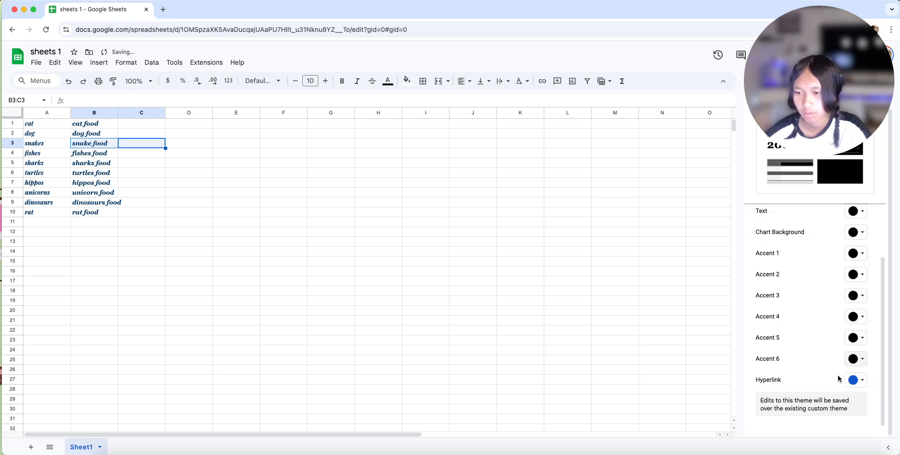
- Set the custom theme's hyperlink colour to black and finish customizing the theme
{"action": "left_click", "coordinate": [856, 379]}
{"action": "left_click", "coordinate": [771, 219]}
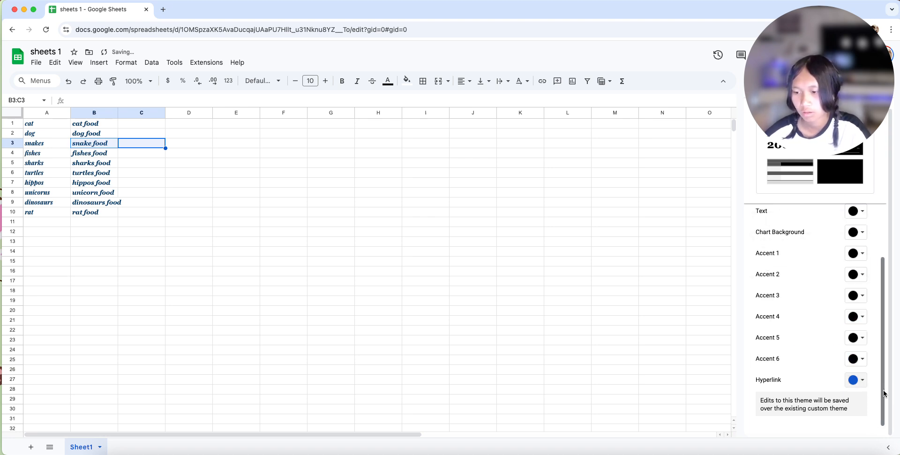
{"action": "left_click", "coordinate": [857, 379]}
{"action": "left_click", "coordinate": [760, 260]}
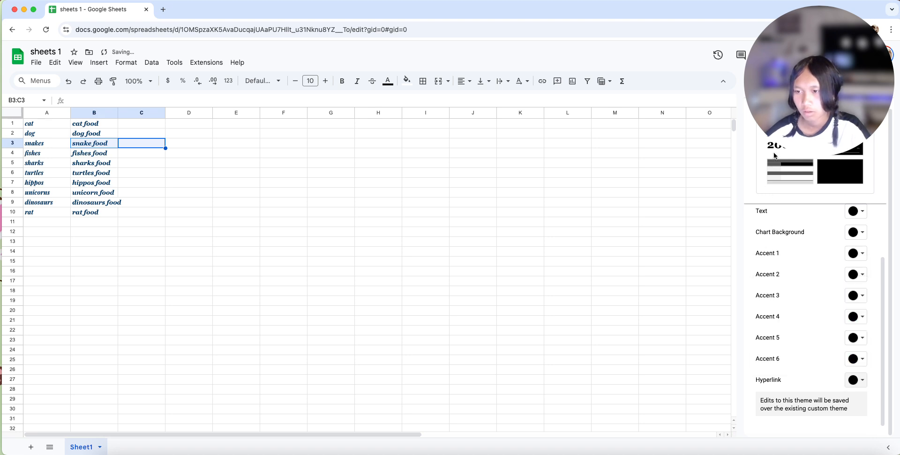
{"action": "left_click_drag", "start_coordinate": [816, 119], "coordinate": [549, 162]}
{"action": "left_click_drag", "start_coordinate": [796, 131], "coordinate": [277, 126]}
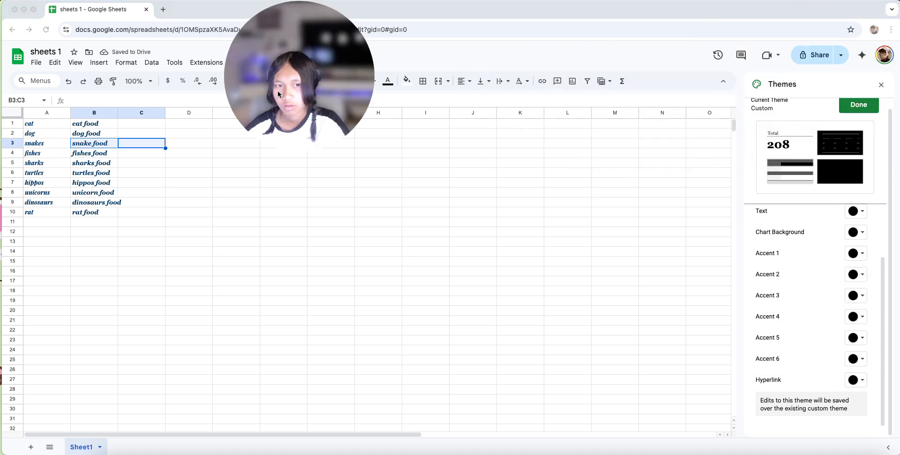
{"action": "left_click", "coordinate": [845, 106]}
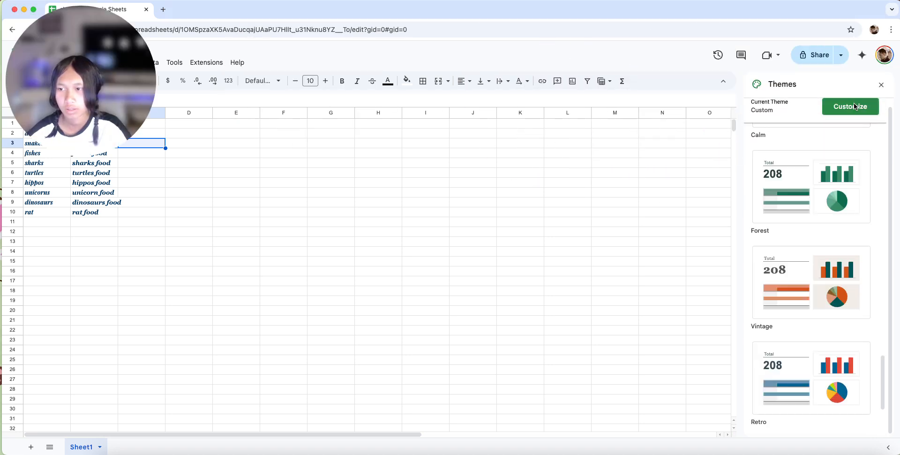
- Go back through the theme list to the Custom theme and apply it to the spreadsheet
{"action": "left_click_drag", "start_coordinate": [80, 81], "coordinate": [720, 372]}
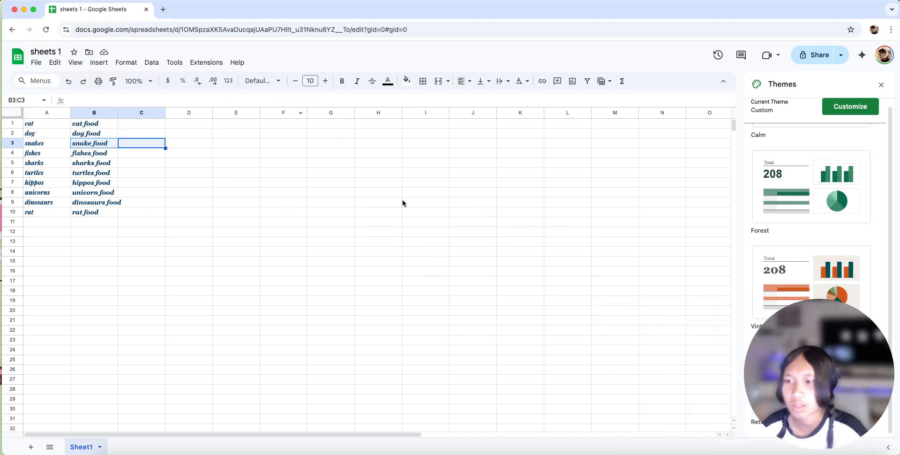
{"action": "scroll", "coordinate": [783, 155], "scroll_direction": "up", "scroll_amount": 10}
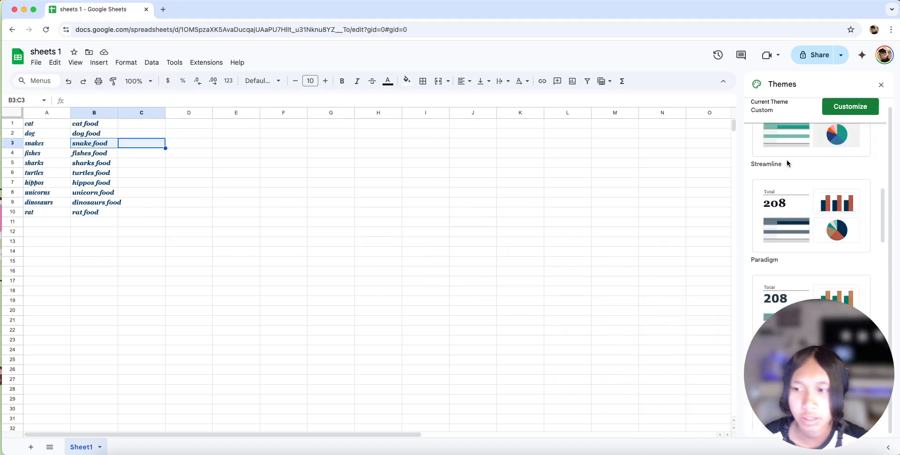
{"action": "scroll", "coordinate": [797, 160], "scroll_direction": "up", "scroll_amount": 3}
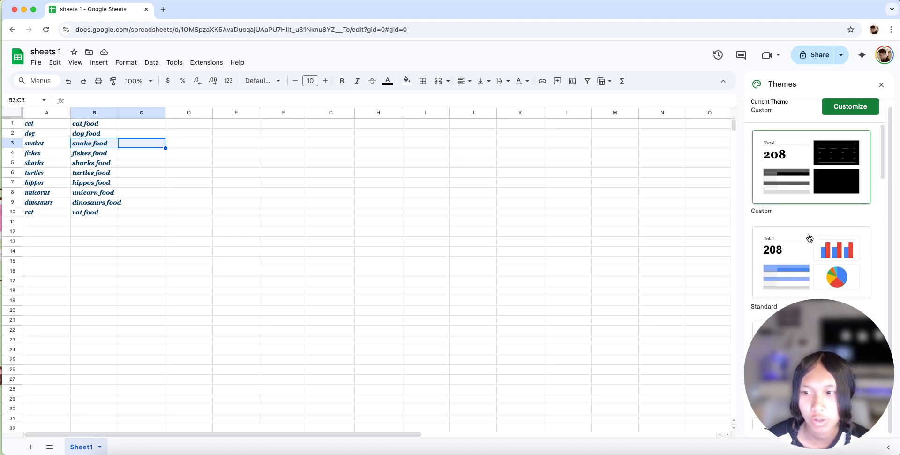
{"action": "left_click", "coordinate": [792, 210]}
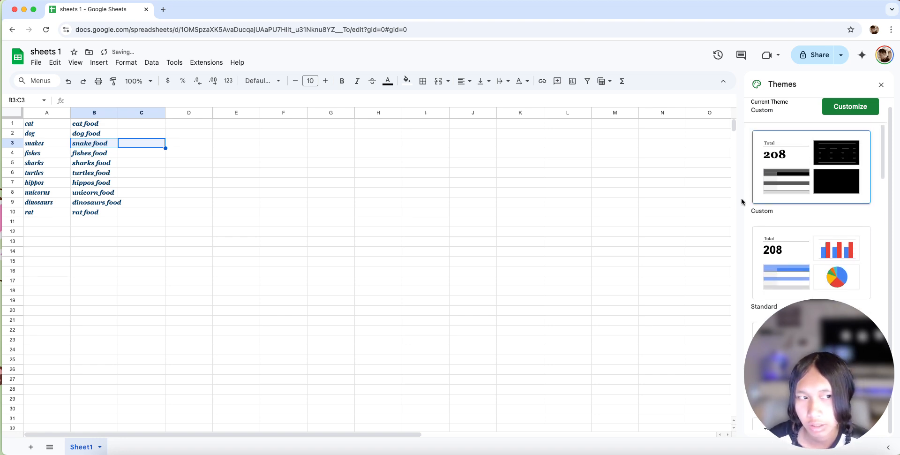
{"action": "left_click_drag", "start_coordinate": [190, 162], "coordinate": [191, 171]}
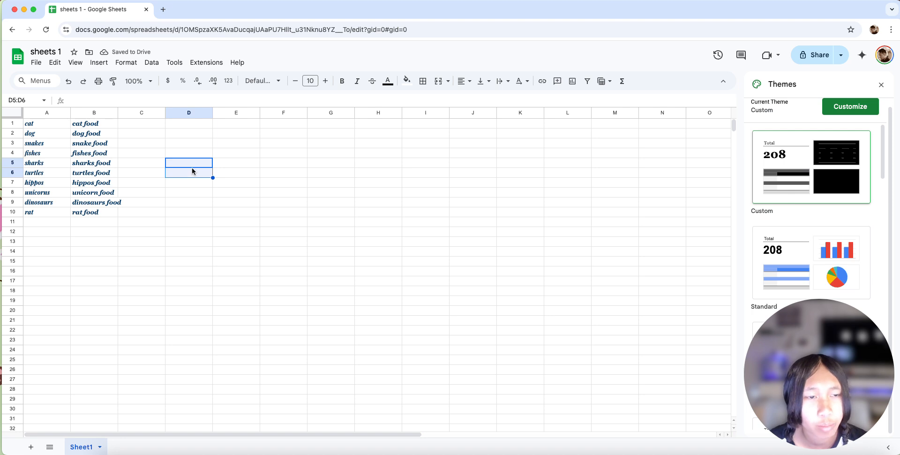
{"action": "left_click", "coordinate": [409, 239]}
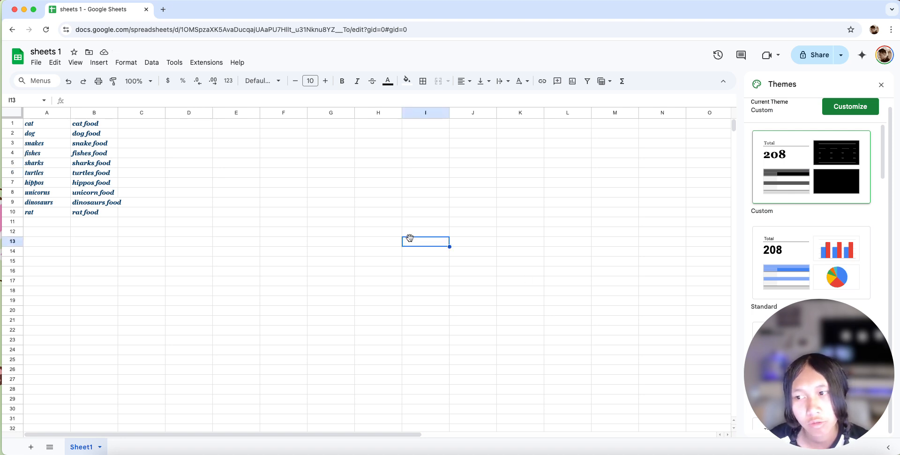
{"action": "scroll", "coordinate": [800, 230], "scroll_direction": "up", "scroll_amount": 1}
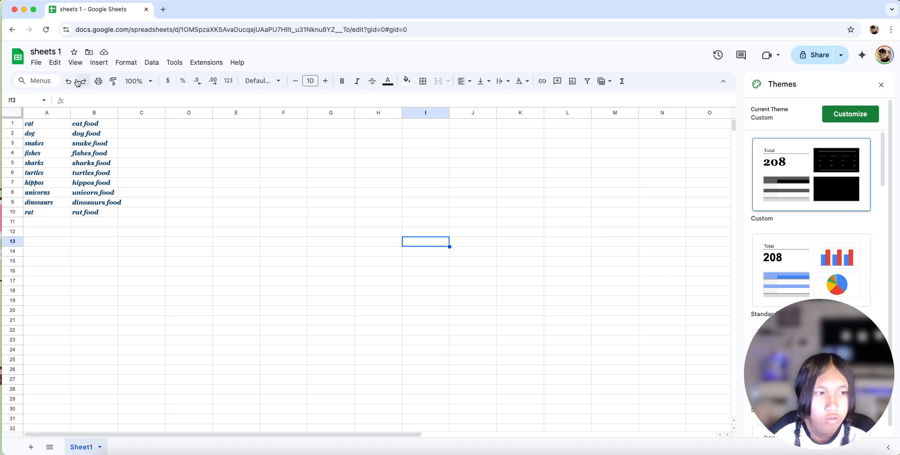
- Insert a cell at I13, shifting the existing cells right
{"action": "left_click", "coordinate": [180, 63]}
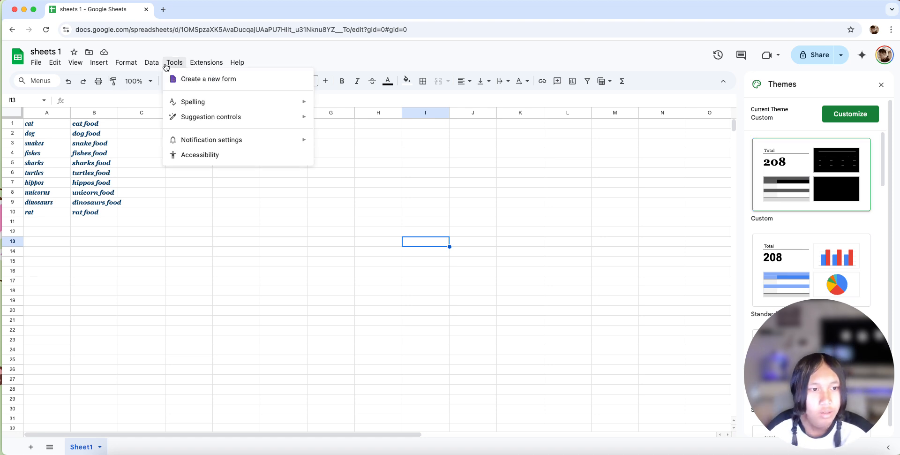
{"action": "mouse_move", "coordinate": [157, 62]}
{"action": "mouse_move", "coordinate": [128, 68]}
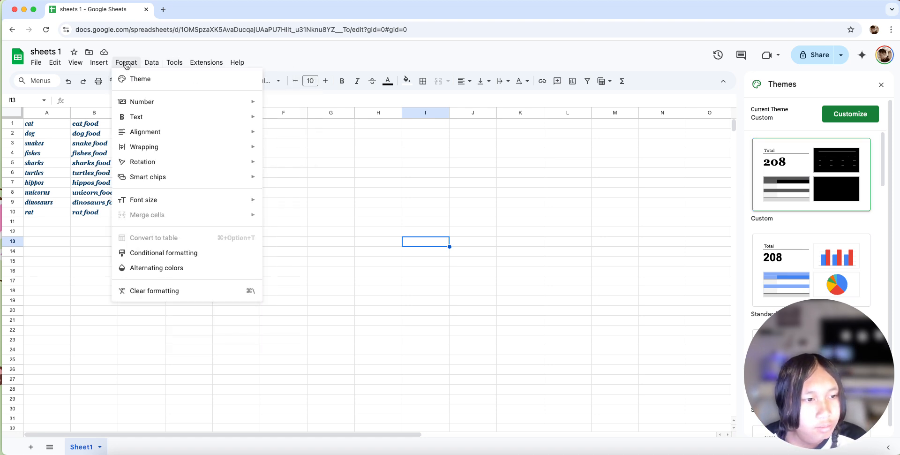
{"action": "mouse_move", "coordinate": [104, 60]}
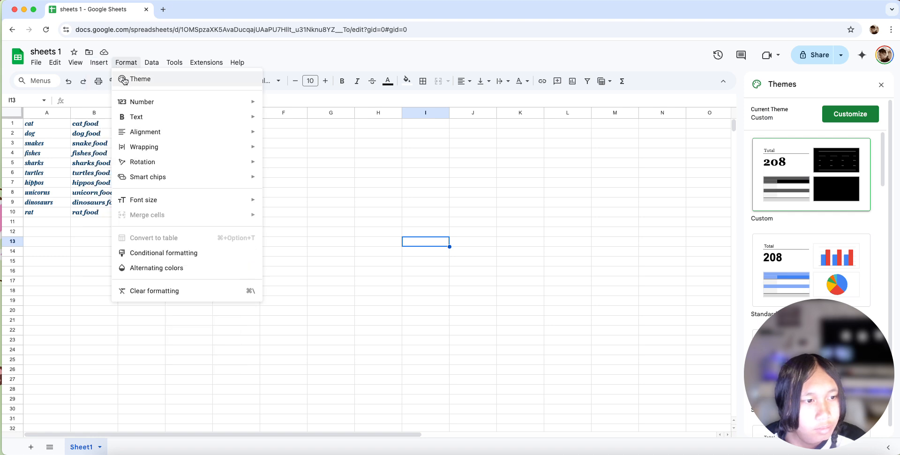
{"action": "mouse_move", "coordinate": [94, 77]}
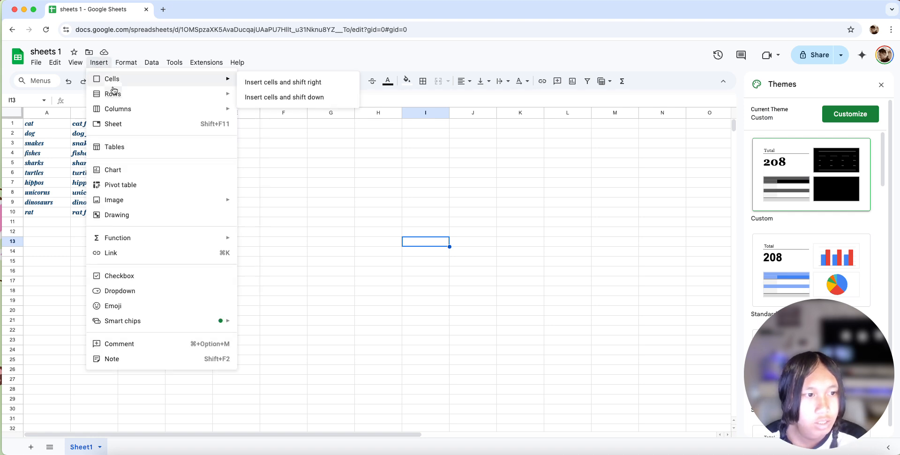
{"action": "left_click", "coordinate": [284, 83]}
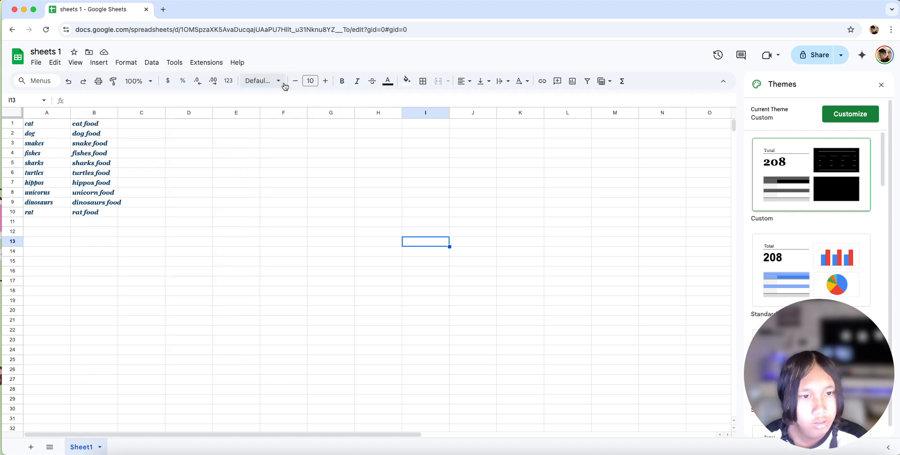
- Insert cells over the empty range C1:F11, shifting the existing cells down
{"action": "left_click_drag", "start_coordinate": [122, 124], "coordinate": [277, 208]}
{"action": "left_click", "coordinate": [89, 63]}
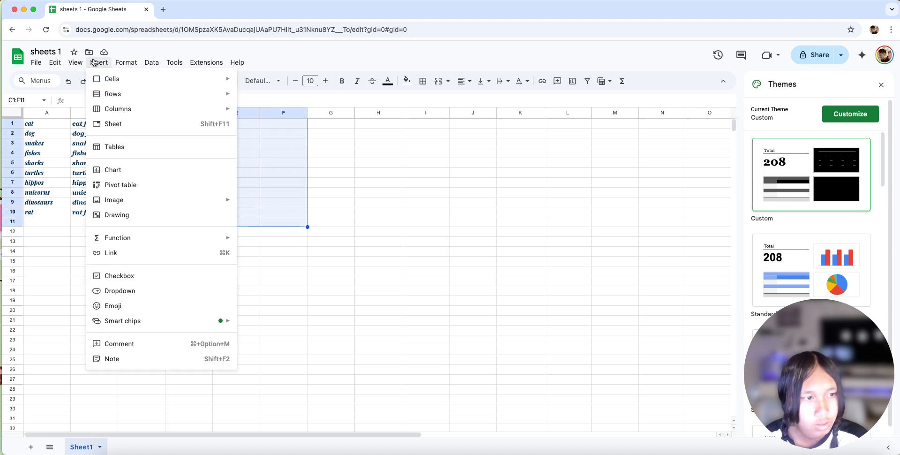
{"action": "mouse_move", "coordinate": [135, 83]}
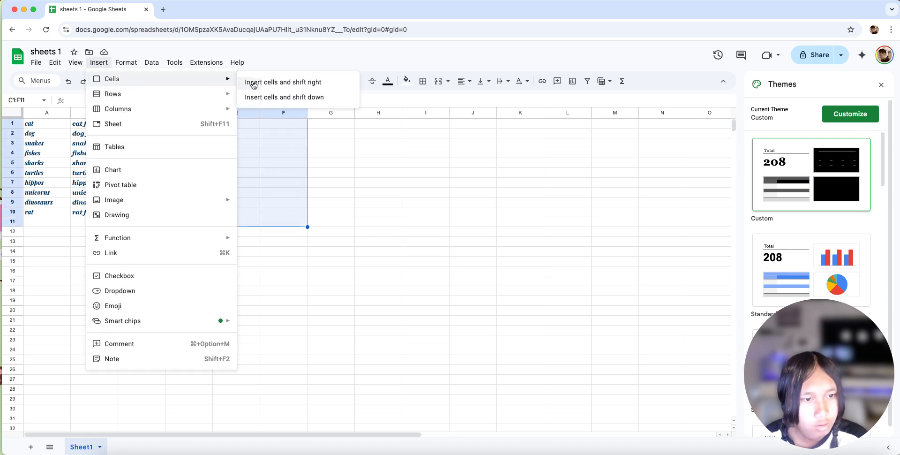
{"action": "left_click", "coordinate": [299, 94]}
{"action": "left_click", "coordinate": [207, 139]}
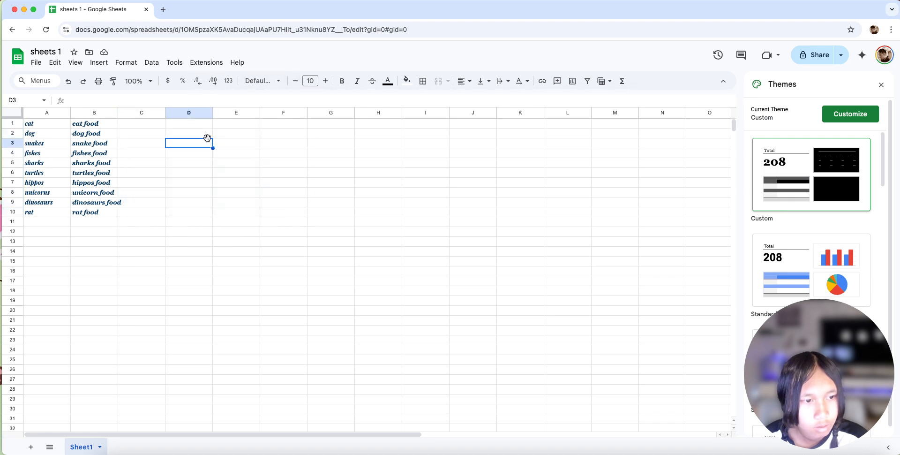
{"action": "left_click", "coordinate": [209, 136]}
{"action": "left_click_drag", "start_coordinate": [219, 144], "coordinate": [220, 147]}
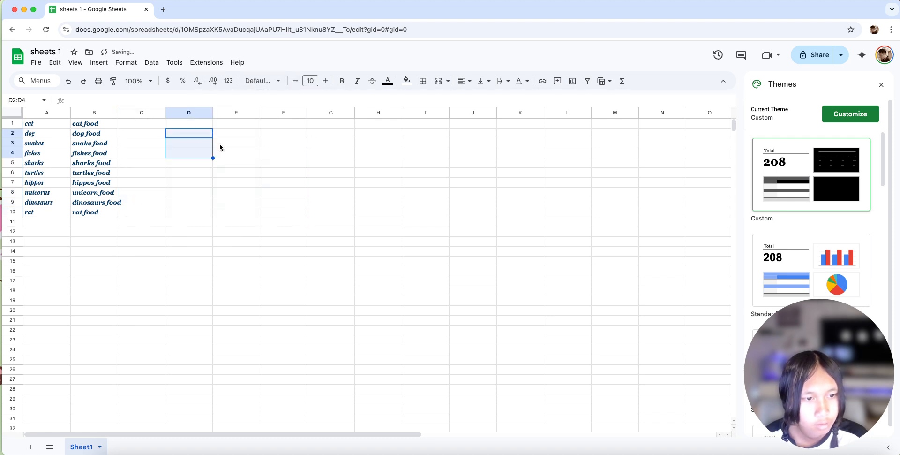
{"action": "left_click_drag", "start_coordinate": [215, 181], "coordinate": [215, 181]}
{"action": "left_click", "coordinate": [196, 145]}
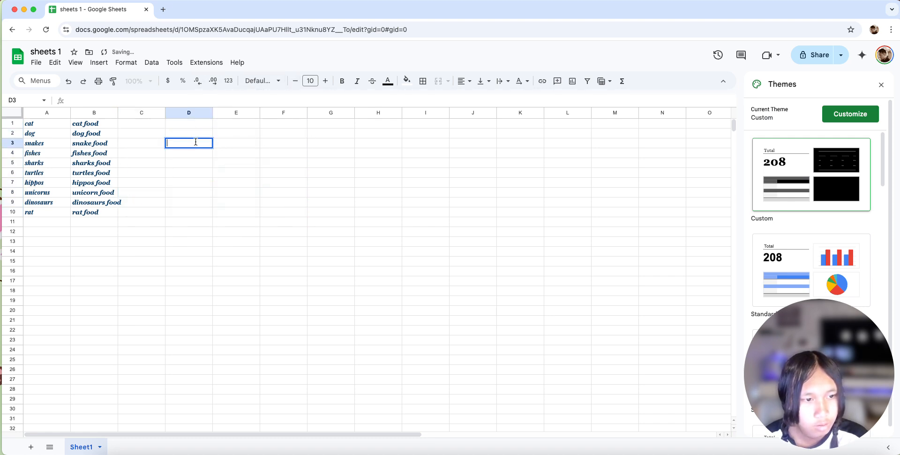
{"action": "left_click_drag", "start_coordinate": [132, 212], "coordinate": [64, 126]}
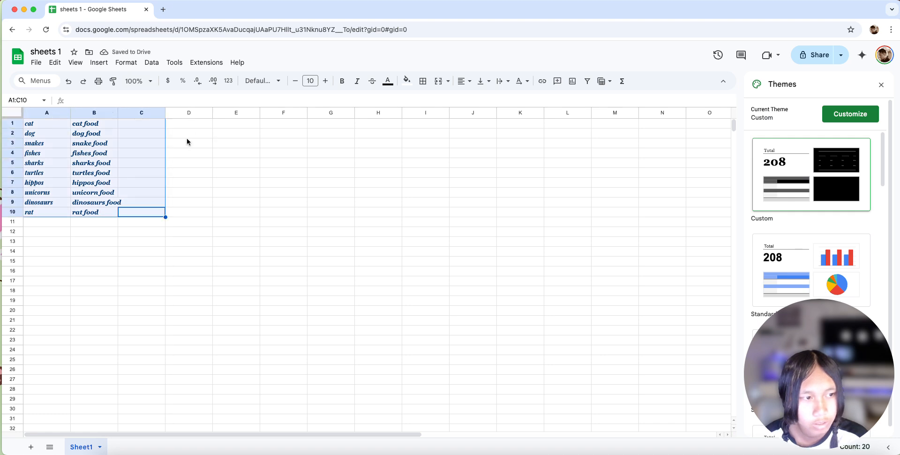
- Try inserting one row above the fishes row from cell E4, and undo the insertion
{"action": "left_click", "coordinate": [236, 152]}
{"action": "left_click", "coordinate": [99, 63]}
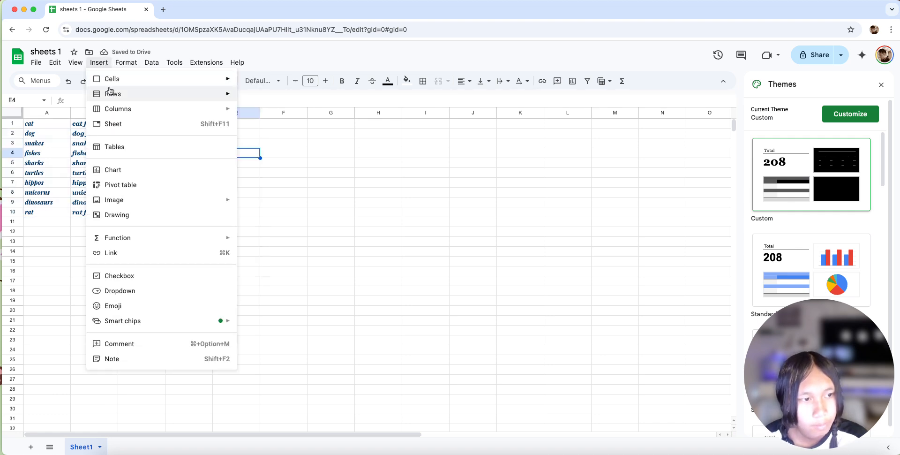
{"action": "mouse_move", "coordinate": [111, 93]}
{"action": "left_click", "coordinate": [259, 98]}
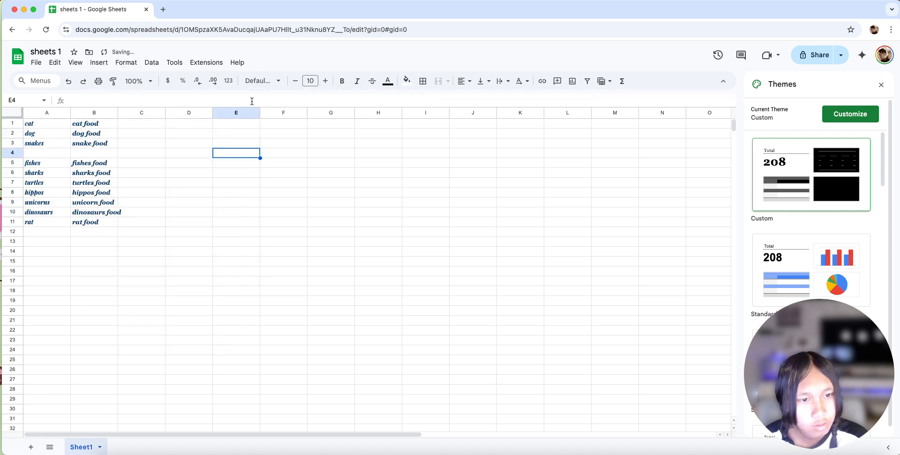
{"action": "left_click", "coordinate": [56, 153]}
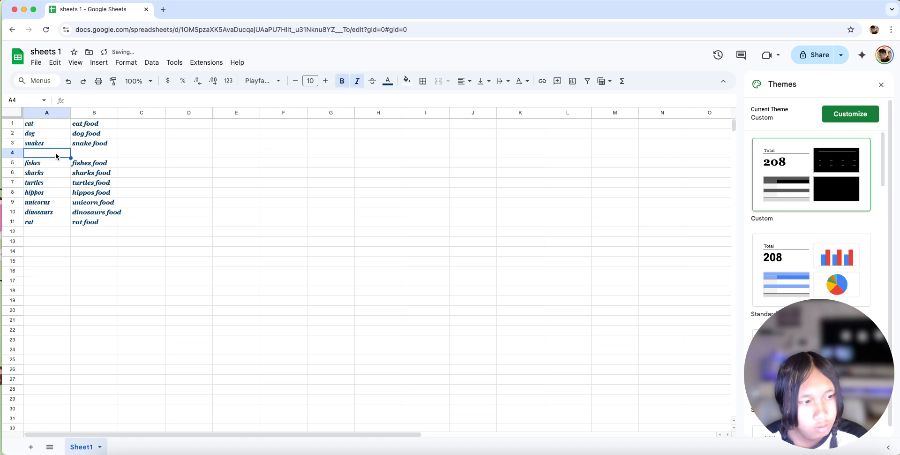
{"action": "left_click", "coordinate": [152, 124]}
{"action": "left_click", "coordinate": [127, 144]}
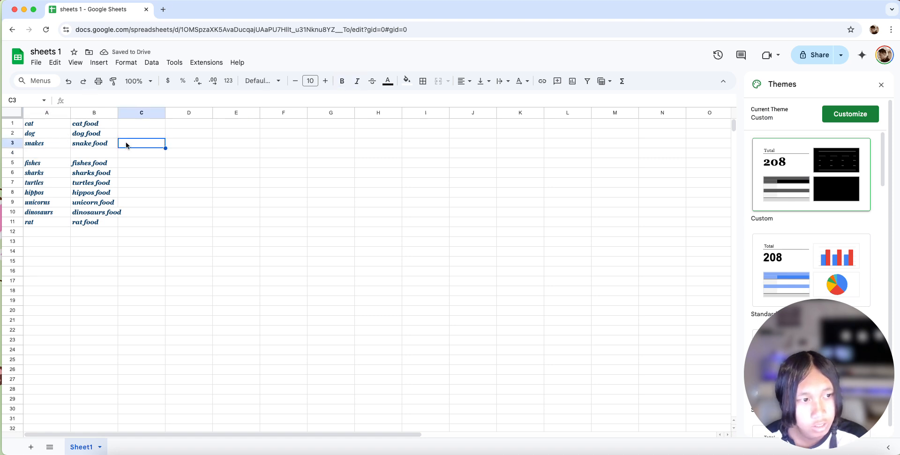
{"action": "left_click", "coordinate": [70, 82]}
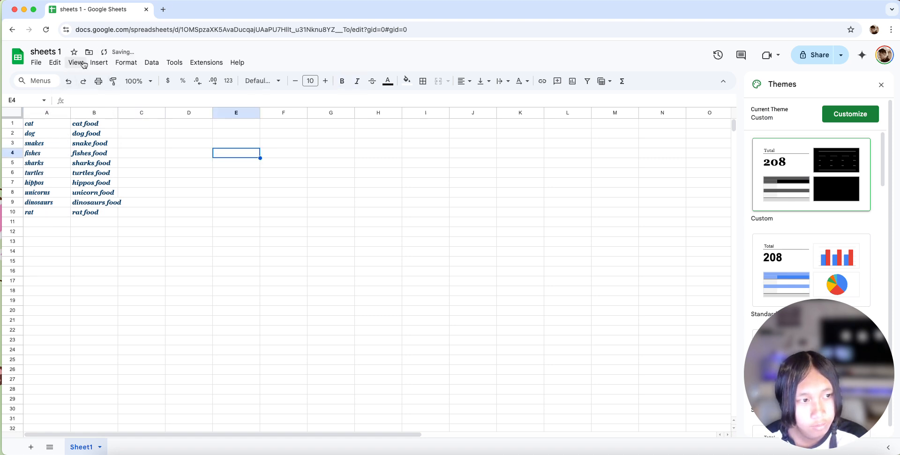
- Add a new blank sheet to the spreadsheet and return to Sheet1
{"action": "left_click", "coordinate": [84, 64]}
{"action": "mouse_move", "coordinate": [110, 69]}
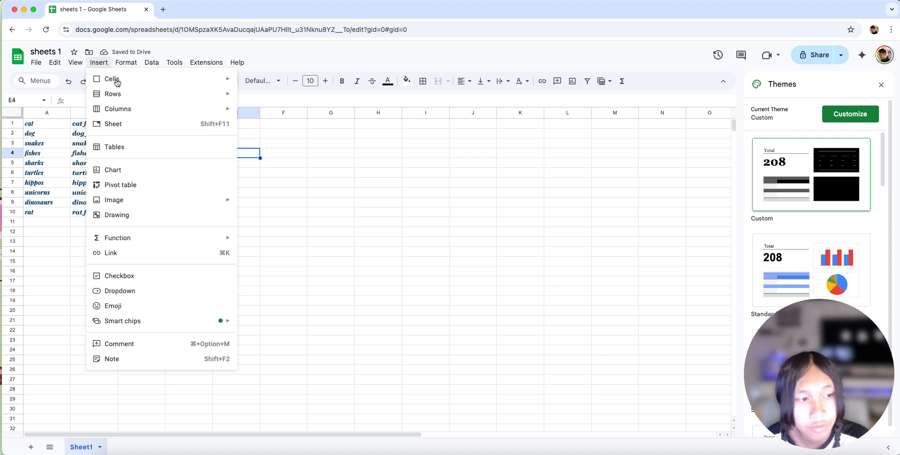
{"action": "left_click", "coordinate": [131, 125]}
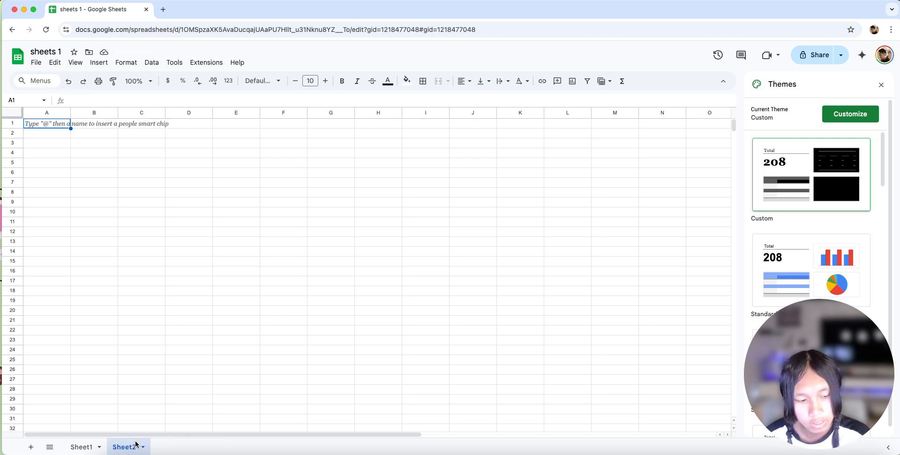
{"action": "left_click", "coordinate": [84, 448]}
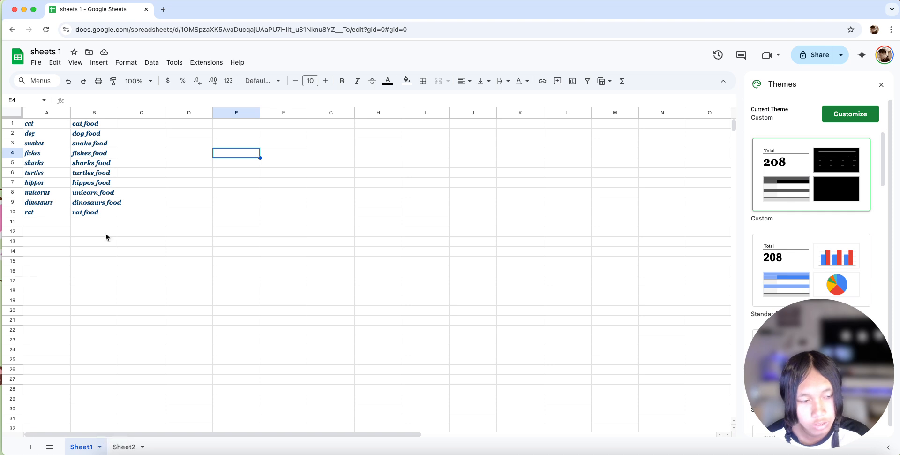
- Open the prebuilt tables list, preview the Event tasks, Project tasks and Recruitment applicants templates, browse the other categories, and close the list
{"action": "left_click", "coordinate": [76, 63]}
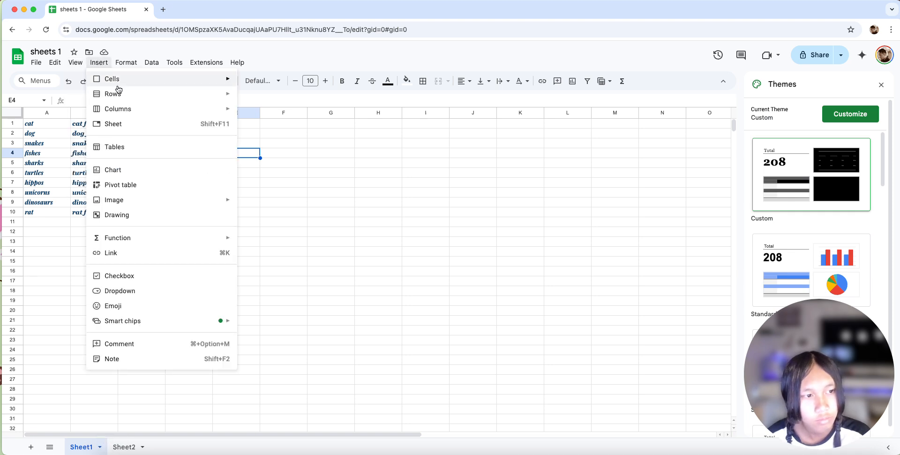
{"action": "left_click", "coordinate": [177, 147]}
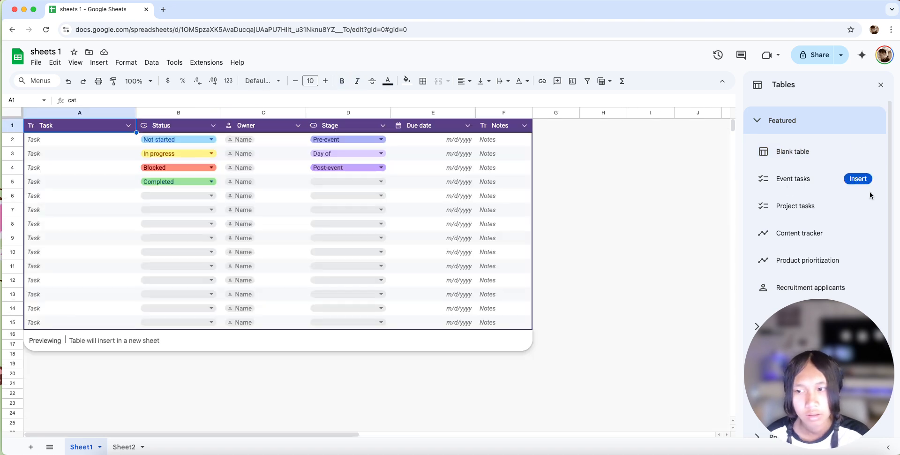
{"action": "mouse_move", "coordinate": [815, 157]}
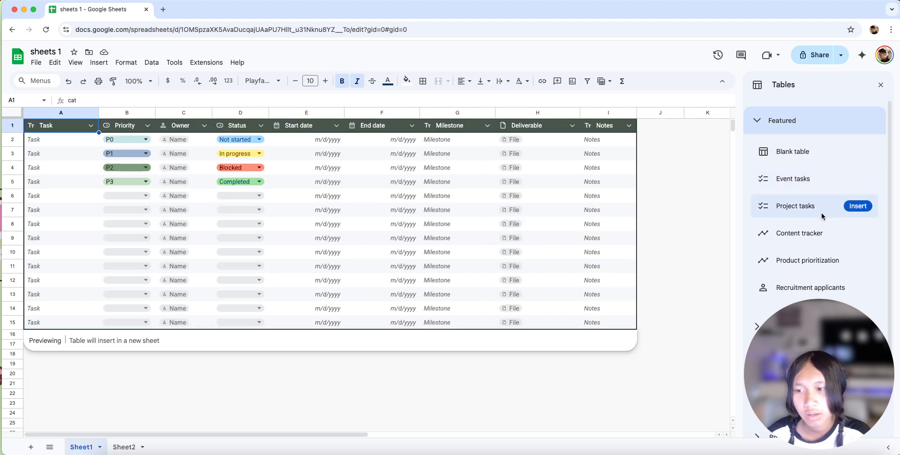
{"action": "scroll", "coordinate": [821, 215], "scroll_direction": "down", "scroll_amount": 1}
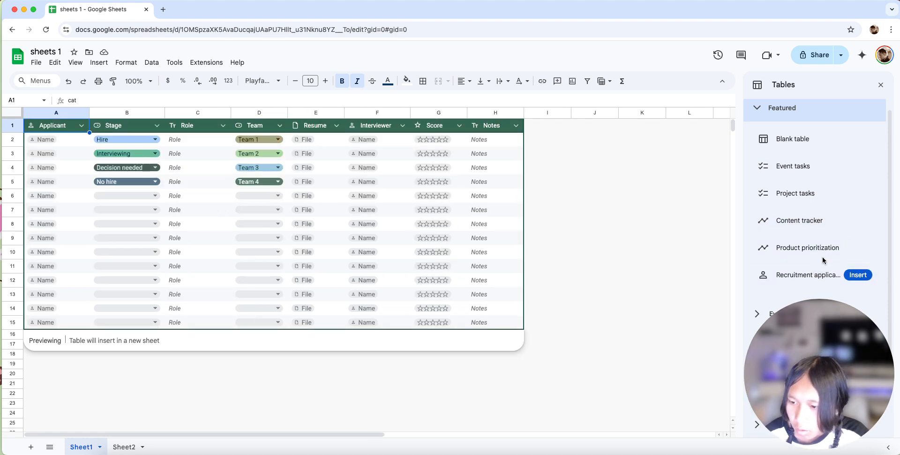
{"action": "scroll", "coordinate": [828, 274], "scroll_direction": "down", "scroll_amount": 3}
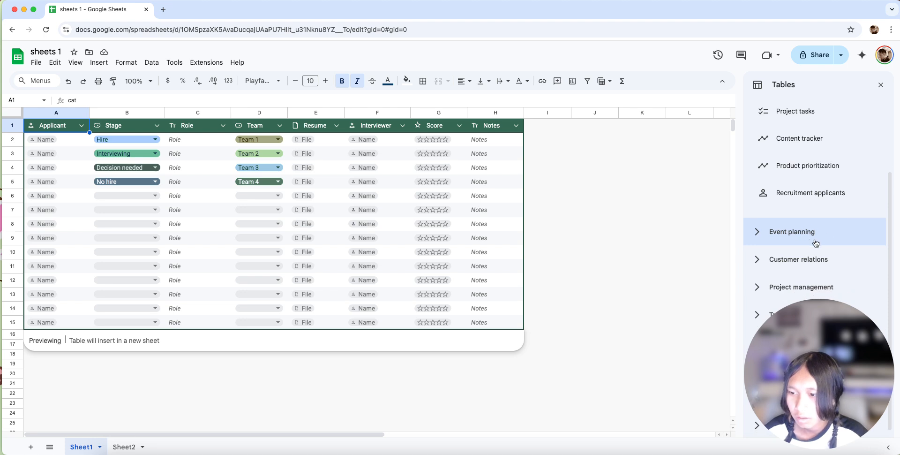
{"action": "scroll", "coordinate": [818, 243], "scroll_direction": "down", "scroll_amount": 1}
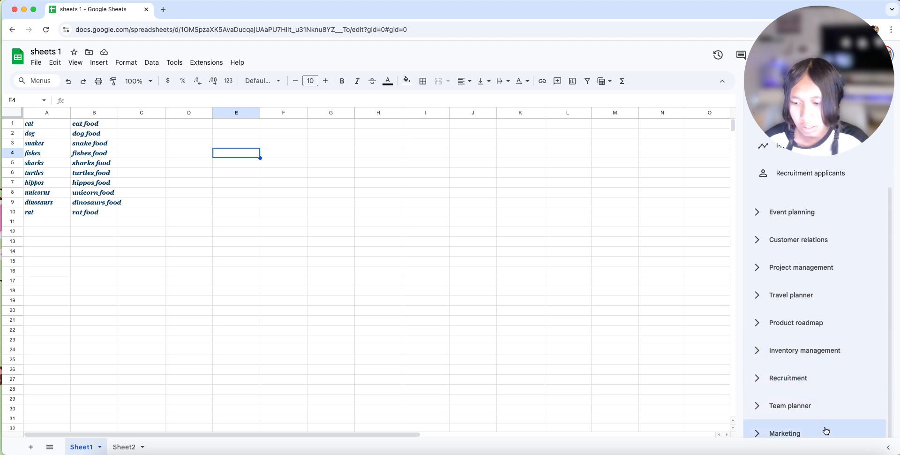
{"action": "scroll", "coordinate": [844, 282], "scroll_direction": "up", "scroll_amount": 3}
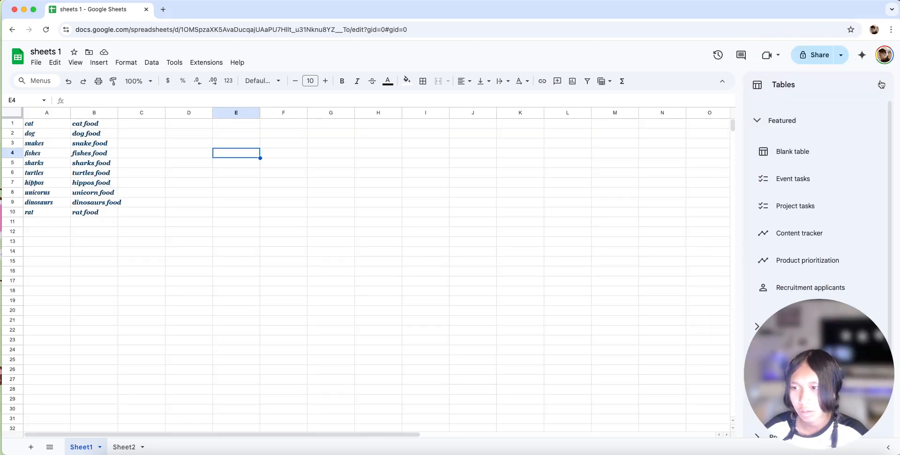
{"action": "left_click", "coordinate": [881, 85]}
{"action": "left_click", "coordinate": [879, 87]}
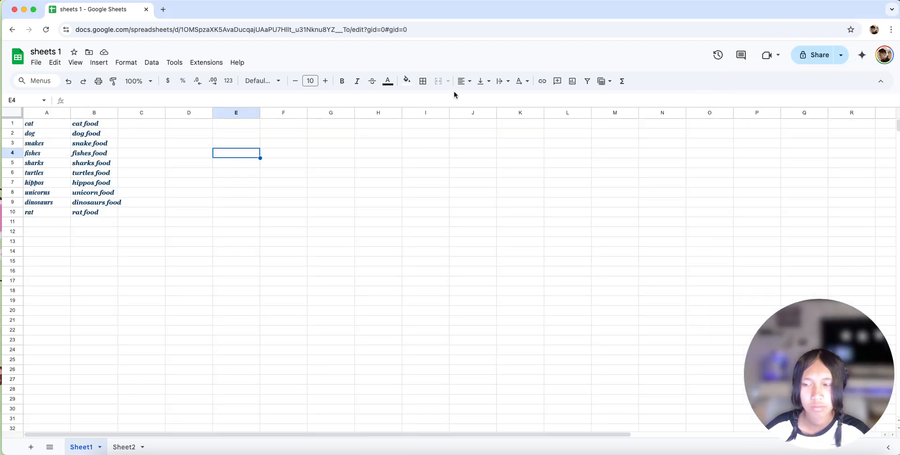
- Insert an empty column chart, shift it slightly towards the animal food list, and set its stacking to Standard
{"action": "left_click", "coordinate": [122, 63]}
{"action": "mouse_move", "coordinate": [99, 61]}
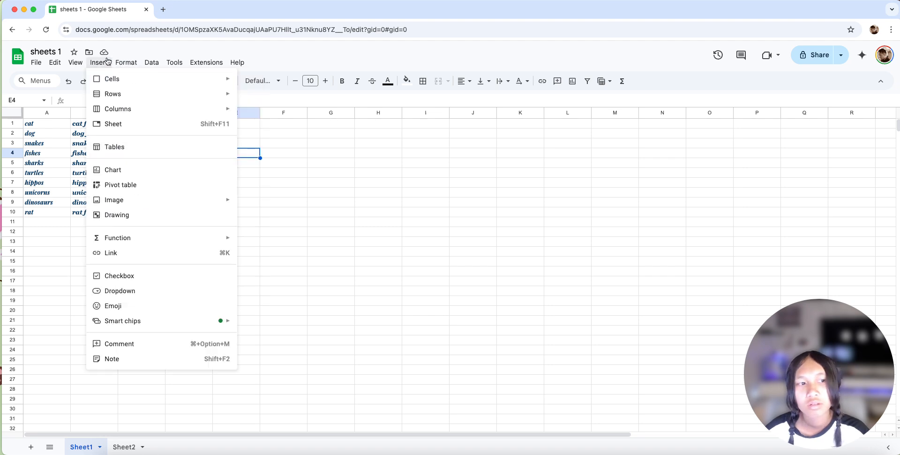
{"action": "left_click", "coordinate": [138, 170]}
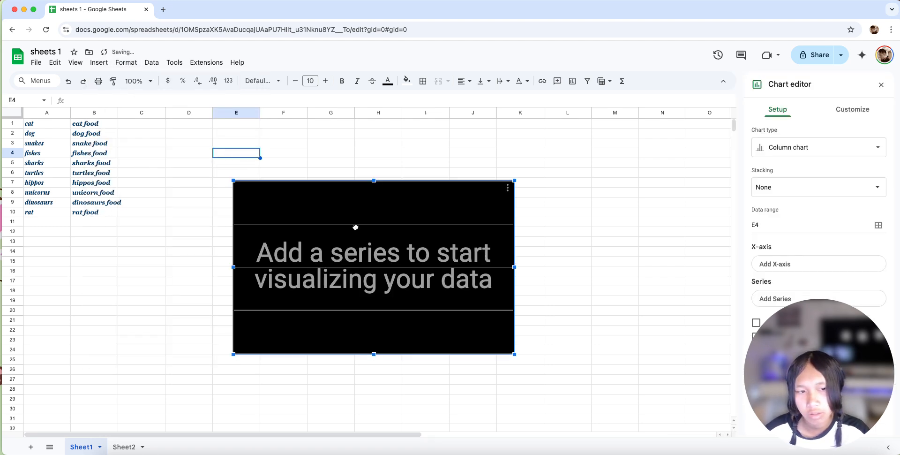
{"action": "left_click_drag", "start_coordinate": [350, 202], "coordinate": [319, 197]}
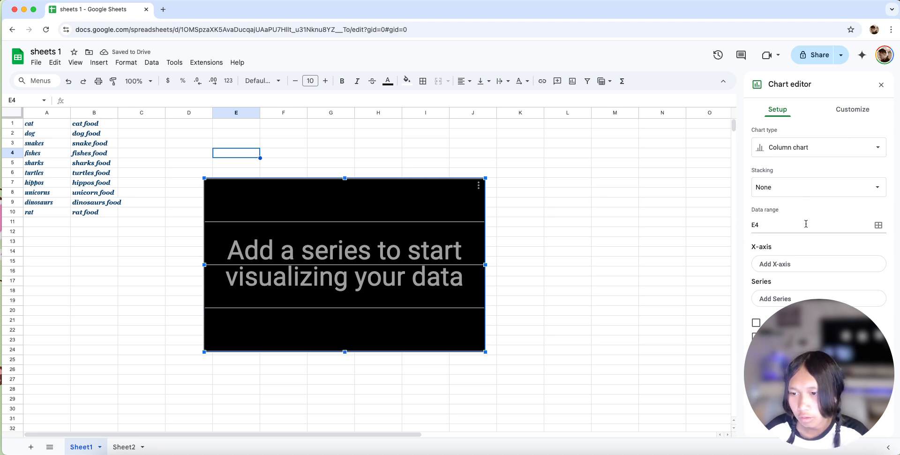
{"action": "left_click", "coordinate": [803, 189]}
{"action": "left_click", "coordinate": [802, 199]}
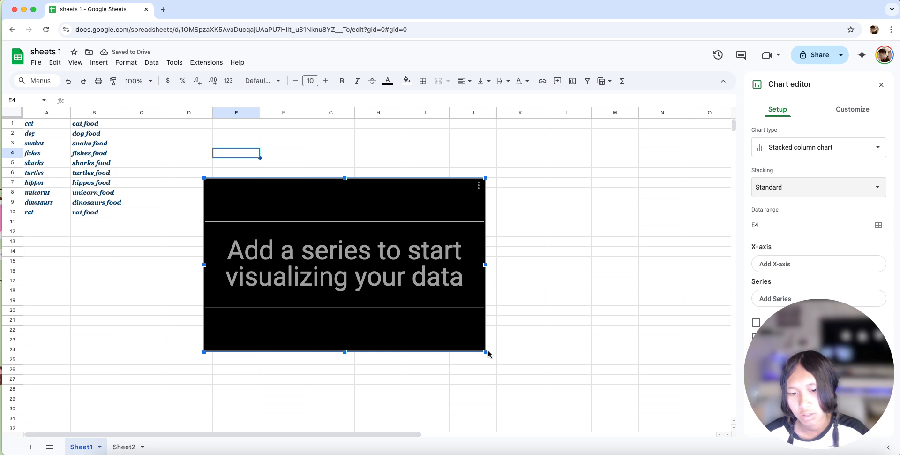
- Enlarge the chart and move it up to cover about columns E to N and rows 3 to 30
{"action": "left_click_drag", "start_coordinate": [485, 353], "coordinate": [634, 401]}
{"action": "left_click_drag", "start_coordinate": [476, 202], "coordinate": [489, 163]}
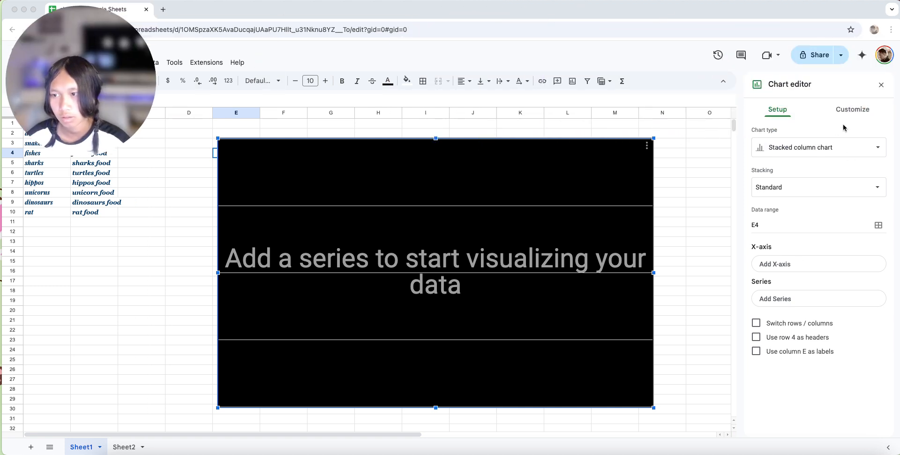
- Check the chart's customization options and the list of available chart types
{"action": "left_click", "coordinate": [851, 109]}
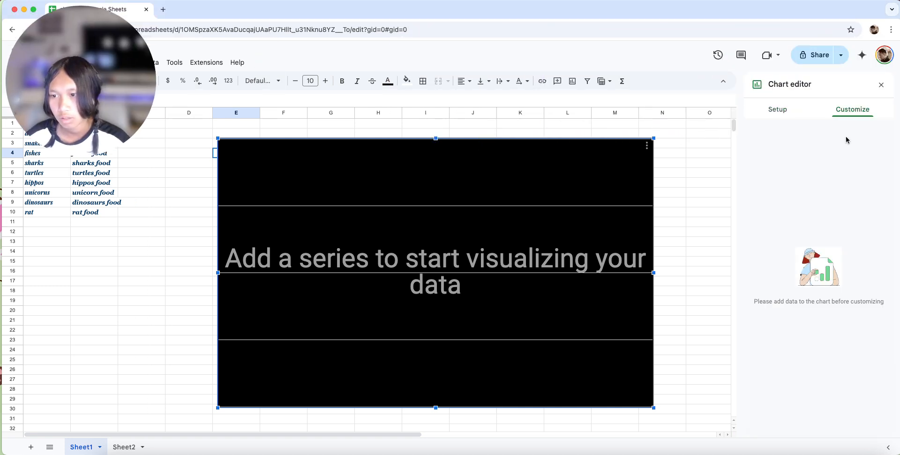
{"action": "left_click", "coordinate": [767, 108]}
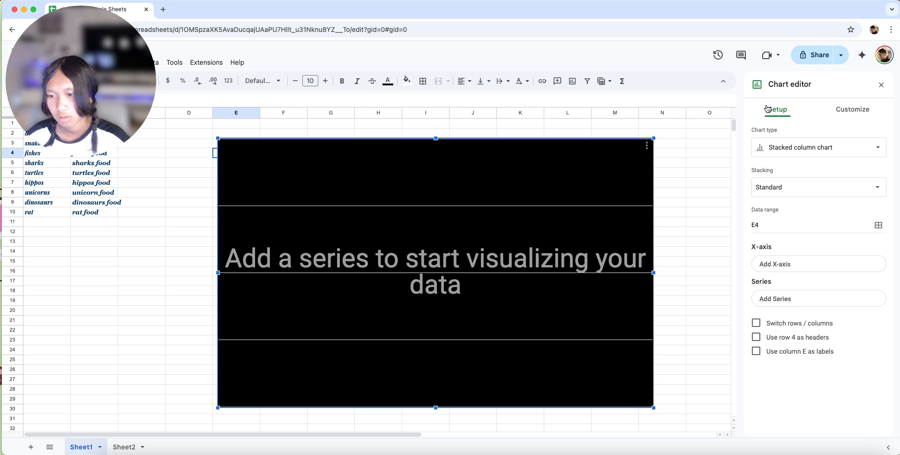
{"action": "left_click", "coordinate": [811, 148]}
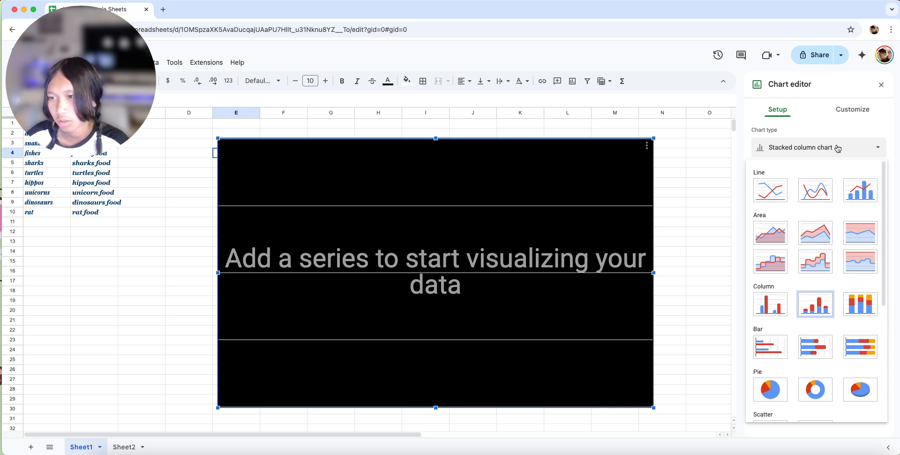
{"action": "left_click", "coordinate": [409, 266]}
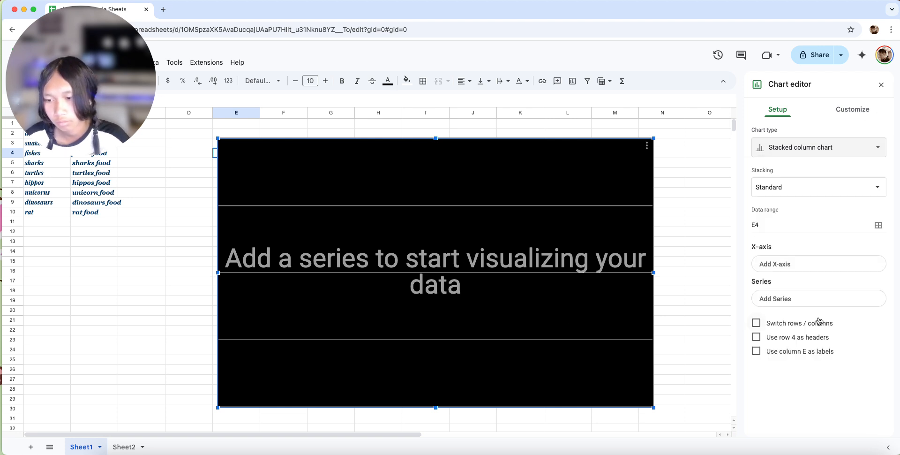
- Switch the chart's rows and columns, and use column E as headers and row 4 as labels
{"action": "left_click", "coordinate": [756, 323]}
{"action": "left_click", "coordinate": [756, 337]}
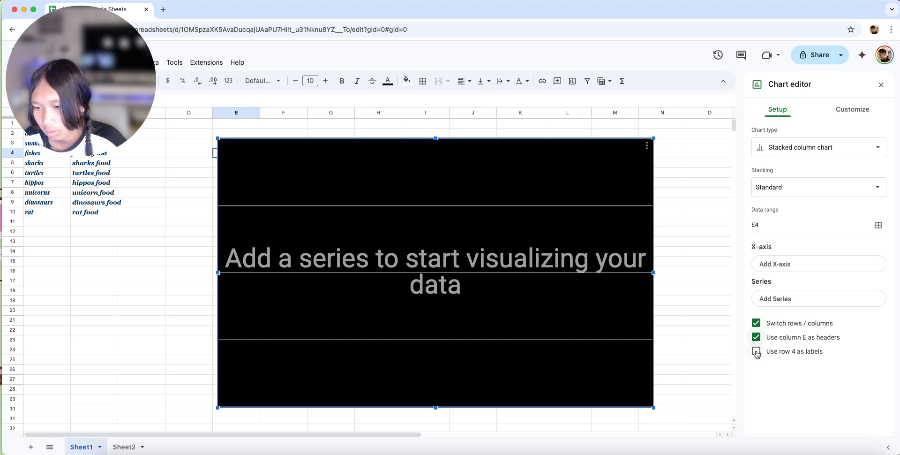
{"action": "left_click", "coordinate": [756, 351]}
- Try entering 32 as the chart's X-axis data range, cancel it, and dismiss the data range request for a series
{"action": "left_click", "coordinate": [802, 267]}
{"action": "left_click", "coordinate": [442, 239]}
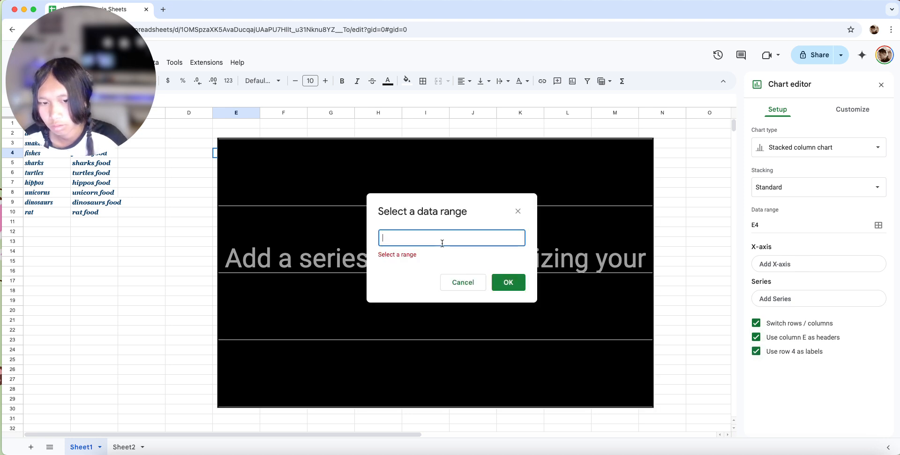
{"action": "type", "text": "d"}
{"action": "key", "text": "BackSpace"}
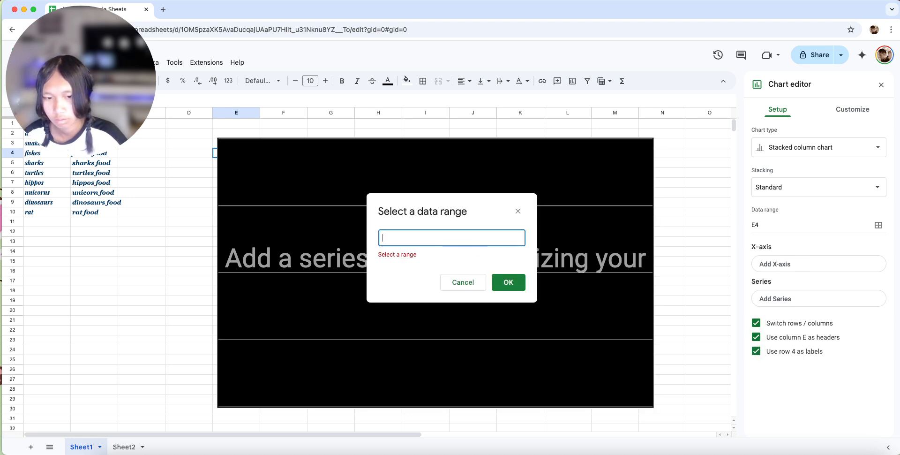
{"action": "left_click", "coordinate": [471, 288]}
{"action": "left_click", "coordinate": [428, 243]}
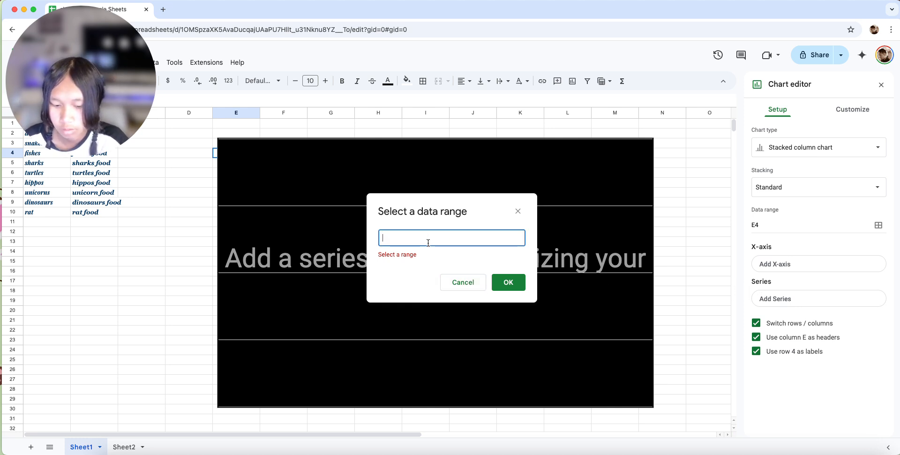
{"action": "type", "text": "32"}
{"action": "left_click", "coordinate": [479, 280]}
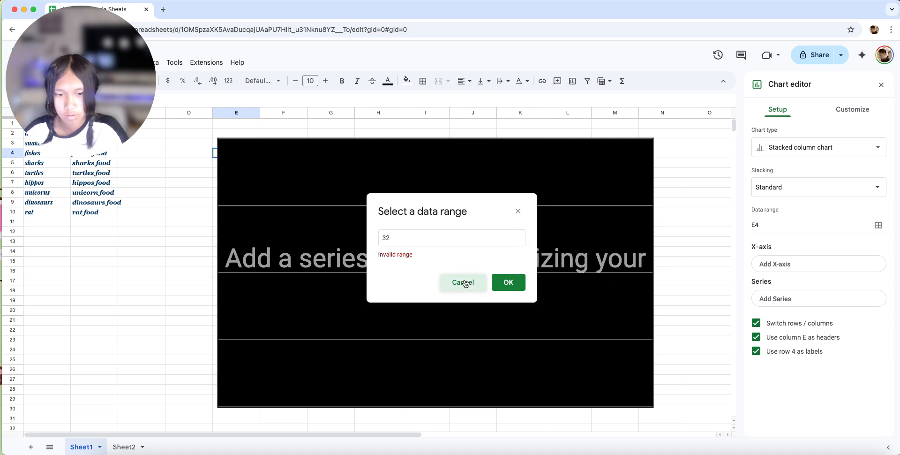
{"action": "left_click", "coordinate": [823, 303]}
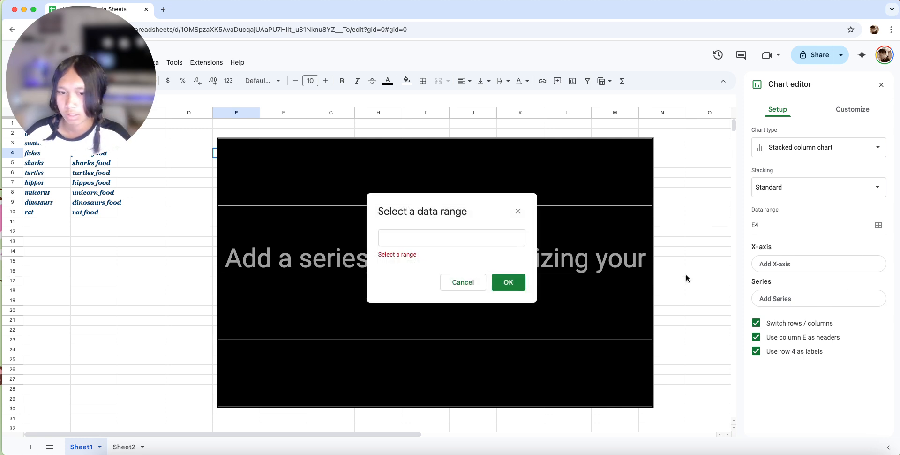
{"action": "left_click", "coordinate": [518, 212]}
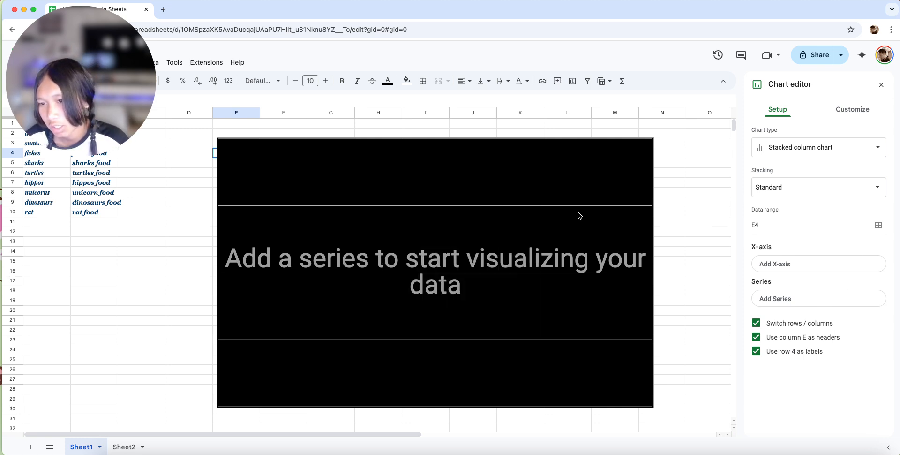
- Set the chart's stacking to 100% and close the chart editor without adding an X-axis range
{"action": "left_click", "coordinate": [813, 184]}
{"action": "left_click", "coordinate": [798, 199]}
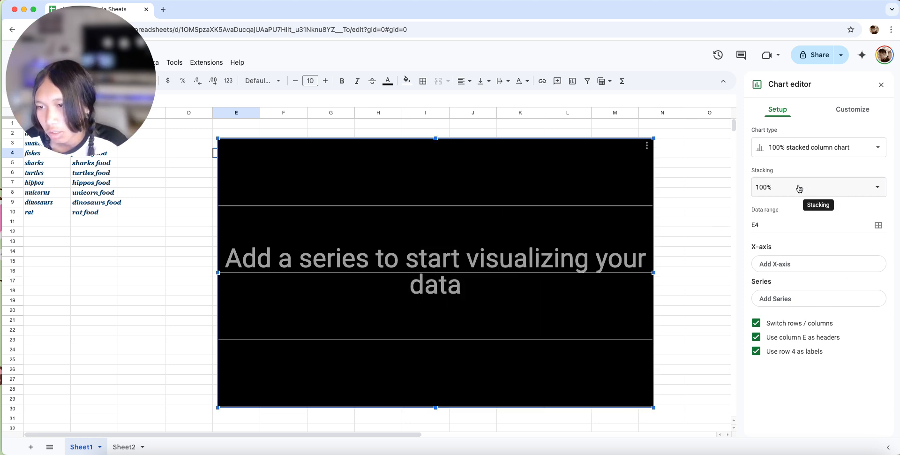
{"action": "left_click", "coordinate": [791, 266]}
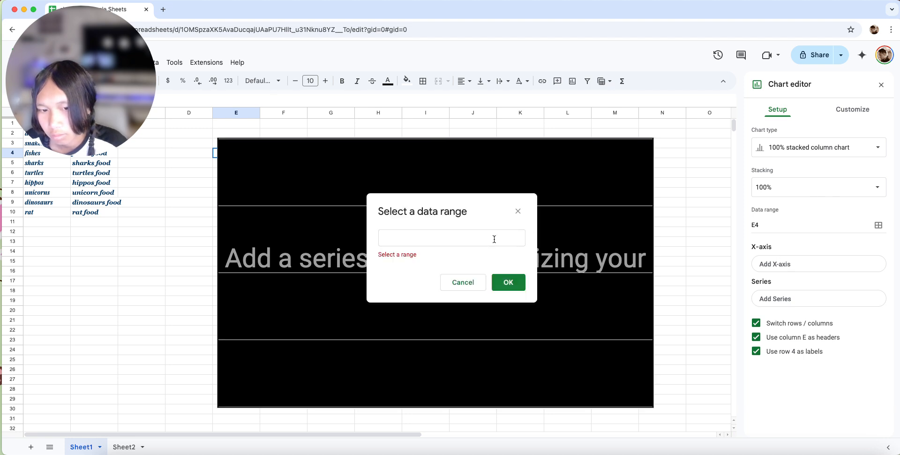
{"action": "left_click", "coordinate": [470, 283]}
{"action": "left_click", "coordinate": [831, 116]}
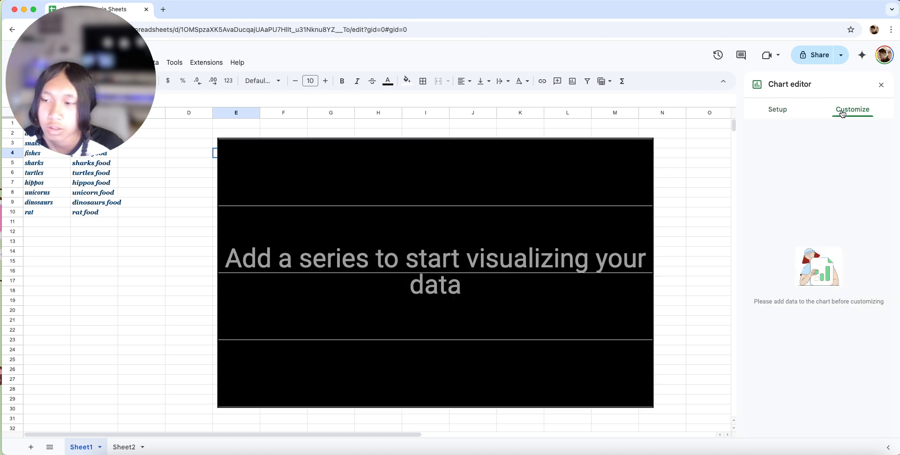
{"action": "left_click", "coordinate": [882, 84]}
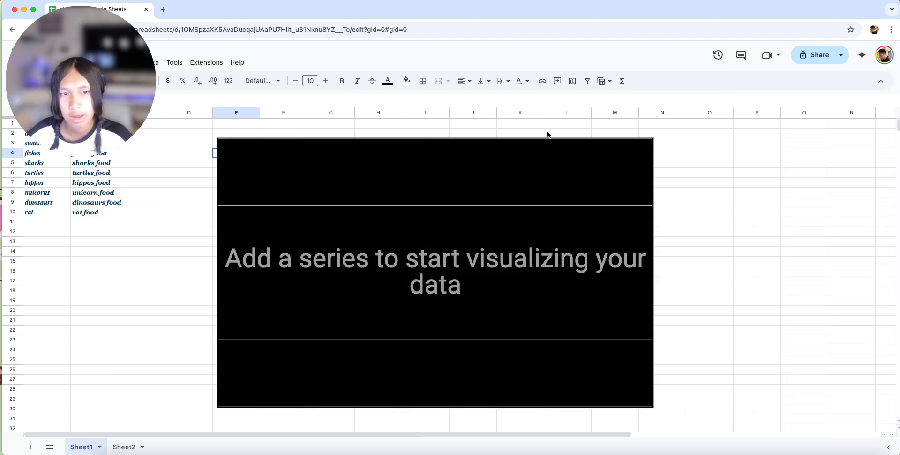